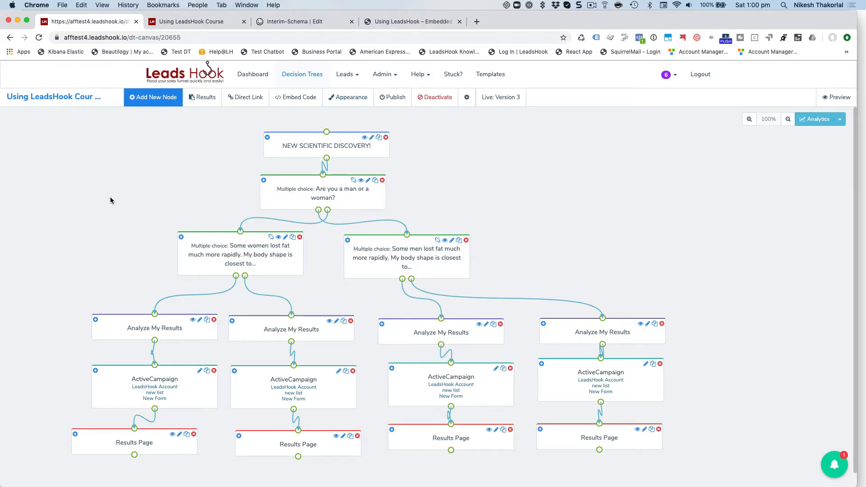
Open the decision tree's appearance settings and review the available themes, leaving Unformatted selected.
click(341, 96)
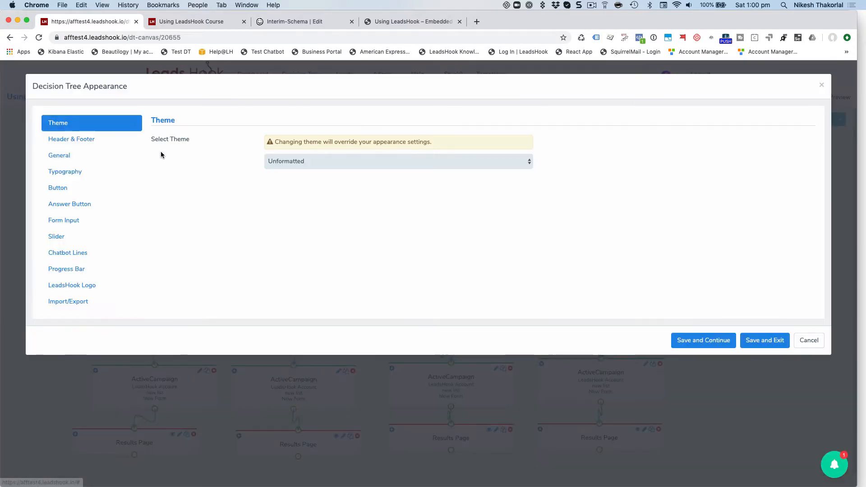
click(365, 161)
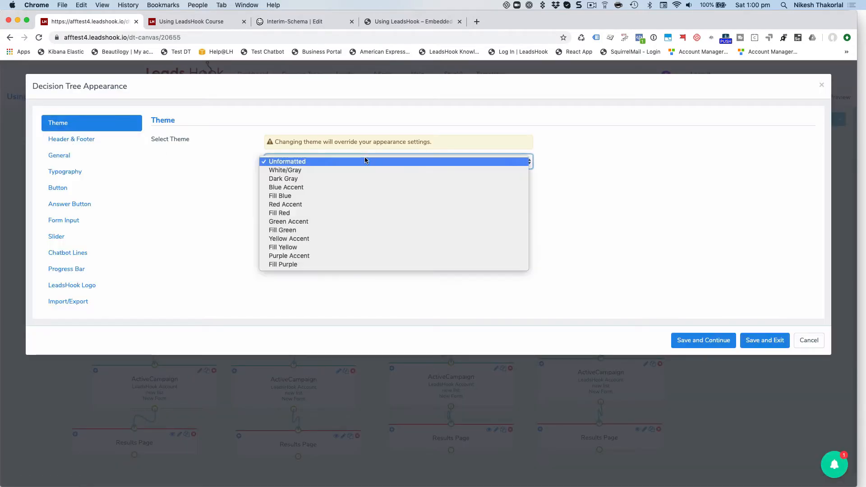
click(225, 170)
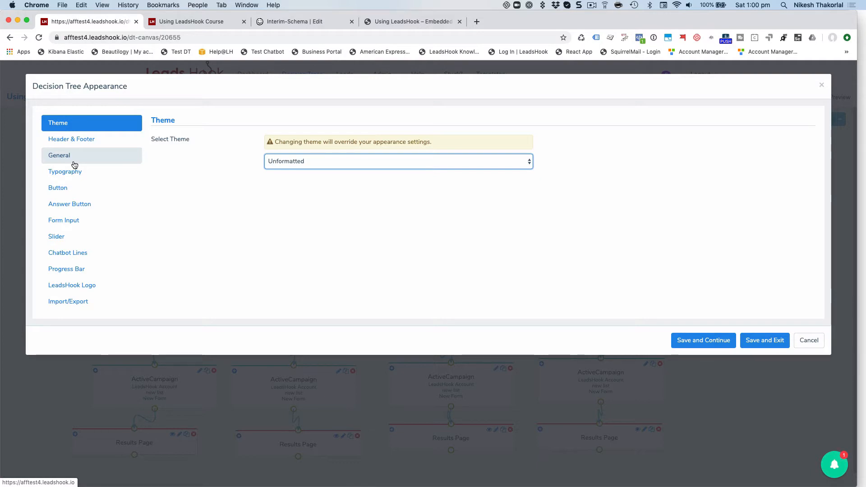
Switch to Firefox and examine the section's background image settings in the editor for the embedded page.
key(super+Tab)
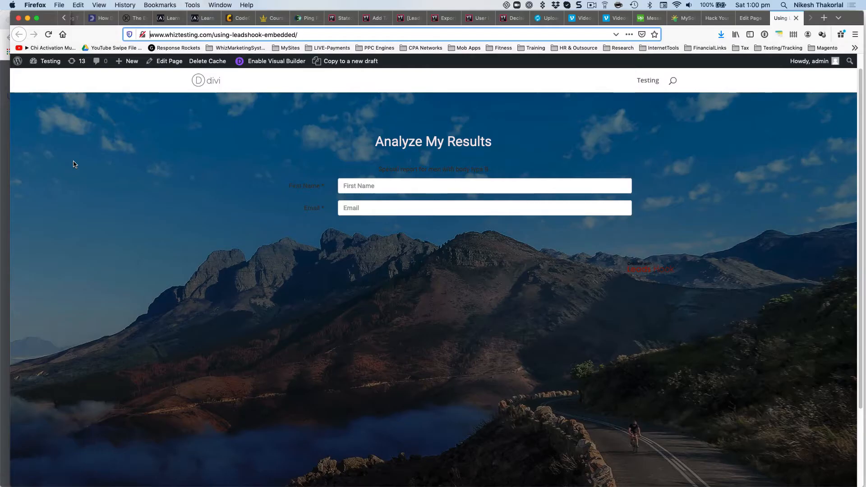
click(749, 19)
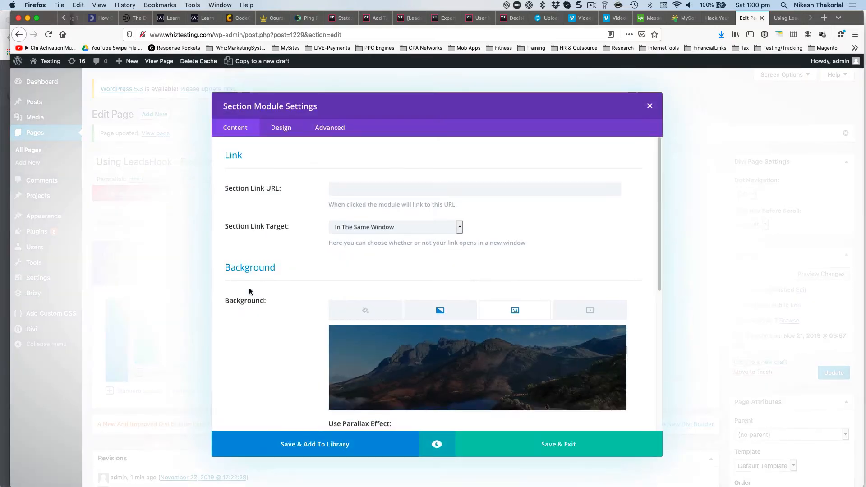
scroll(555, 370, down, 3)
scroll(540, 349, down, 4)
scroll(540, 337, up, 5)
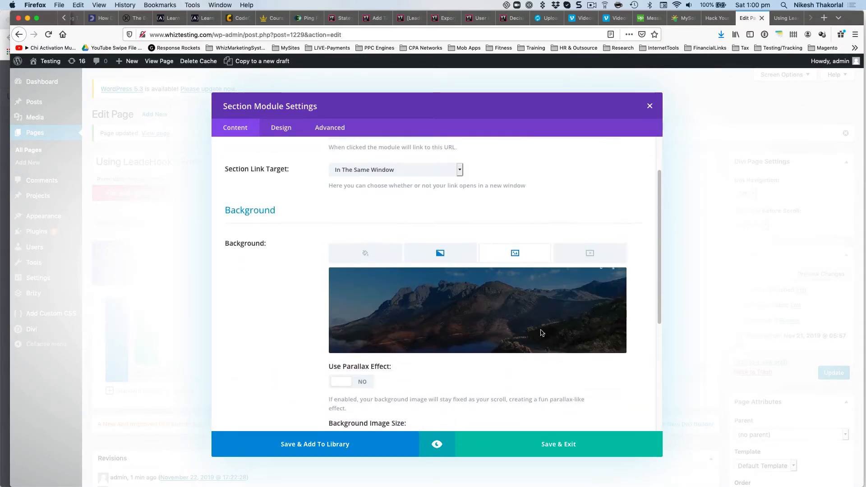
click(650, 107)
key(ctrl+Tab)
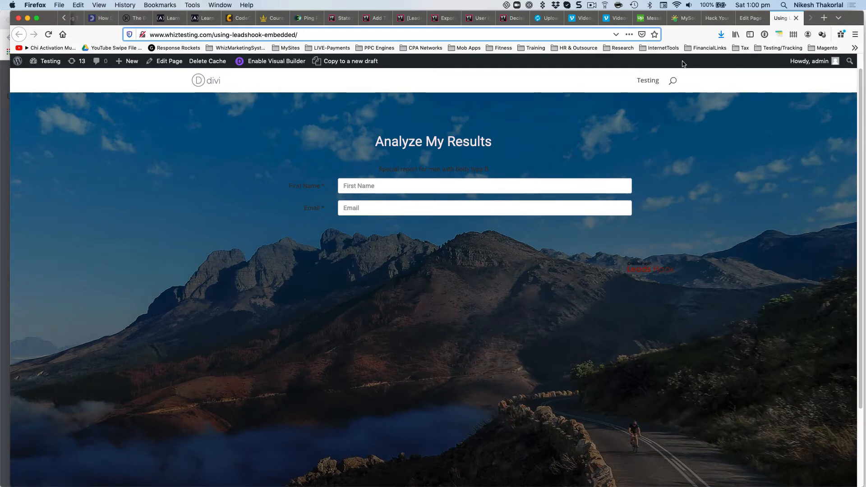
Compare the embed code in the page's Code module with the Using LeadsHook Course tree's embed code in Chrome, and save the module.
click(752, 22)
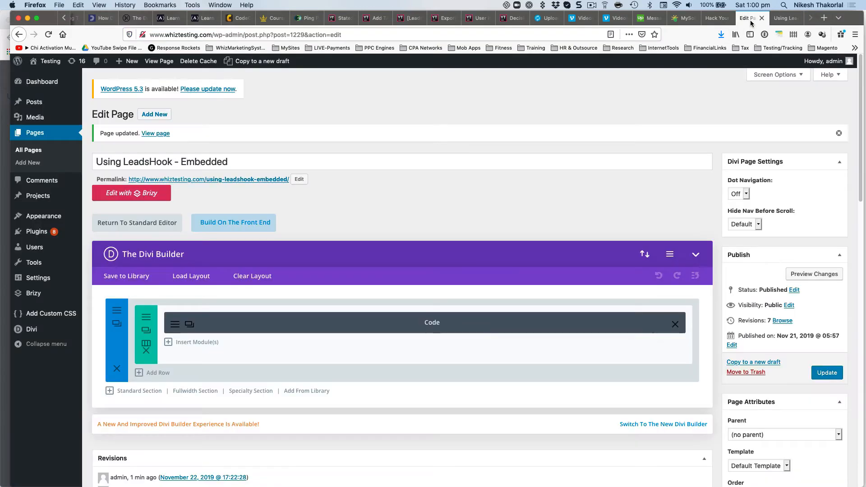
click(173, 327)
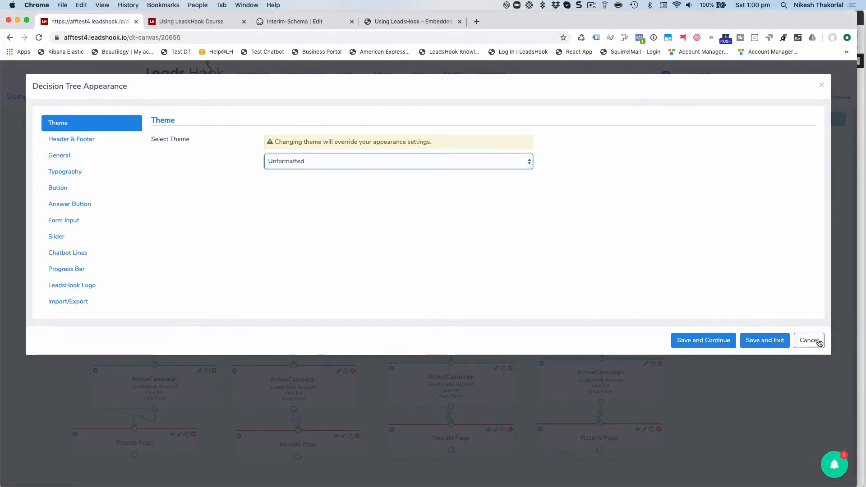
click(820, 343)
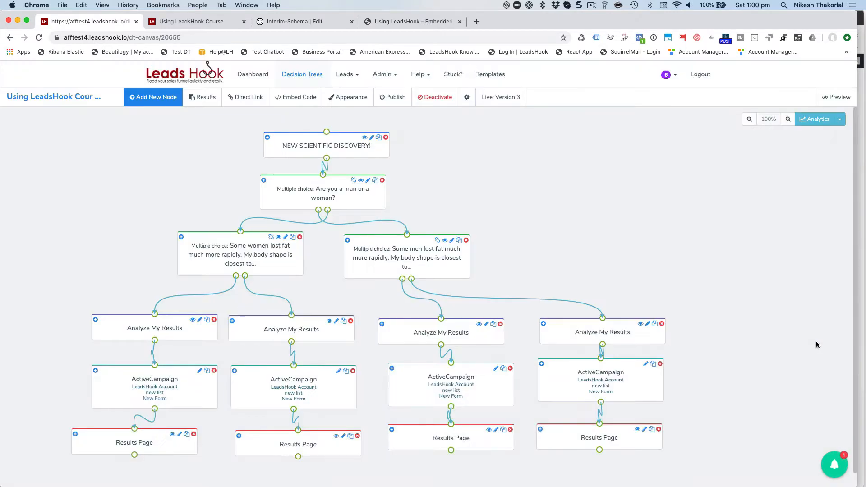
click(287, 98)
drag(437, 211, 318, 186)
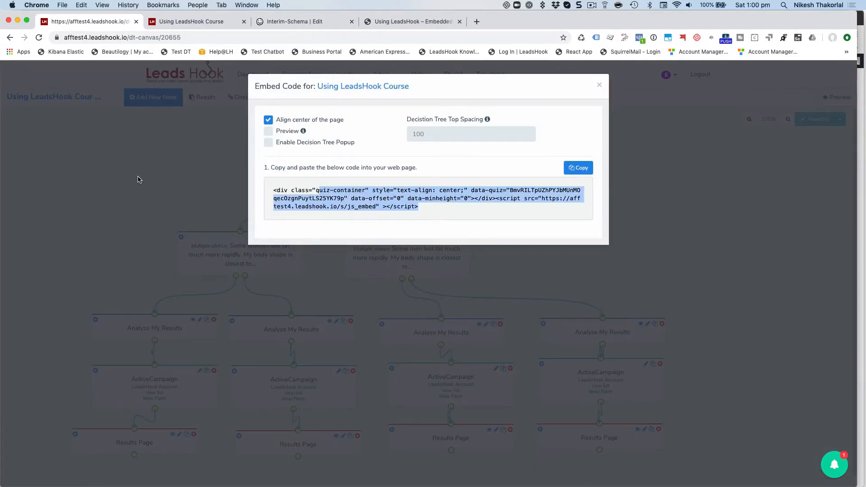
key(super+Tab)
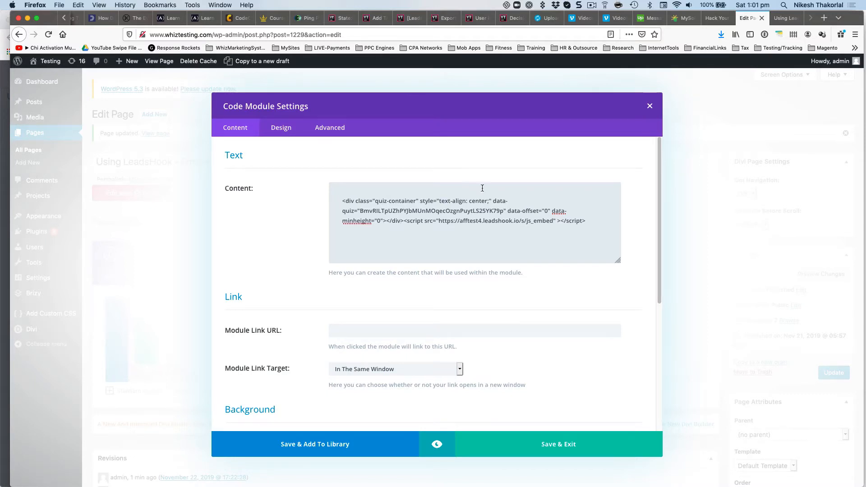
click(558, 451)
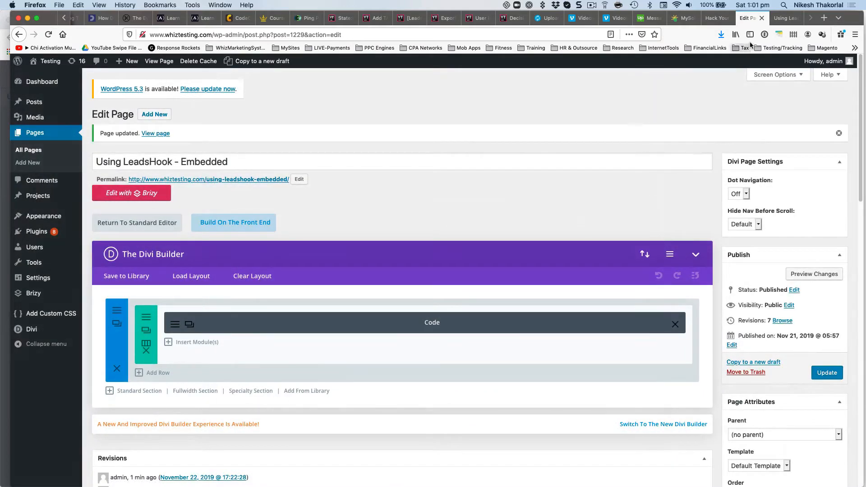
Examine the title, description and form label text against the background image on the embedded page.
click(786, 18)
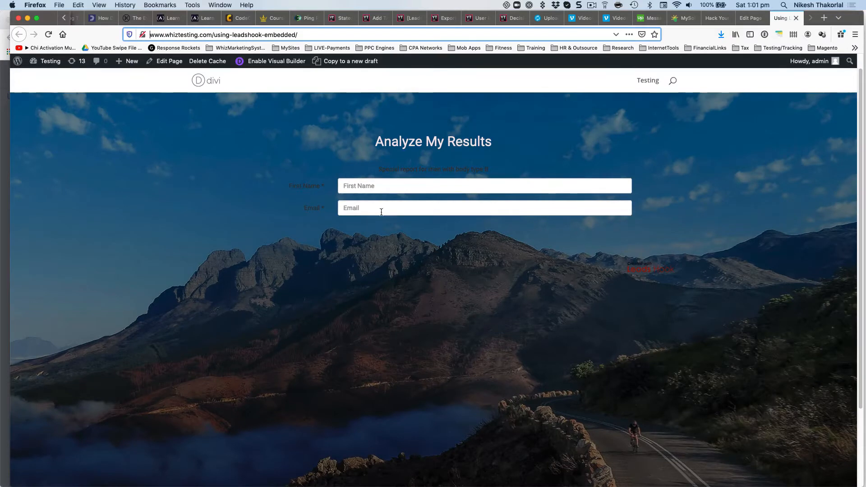
drag(489, 141, 402, 142)
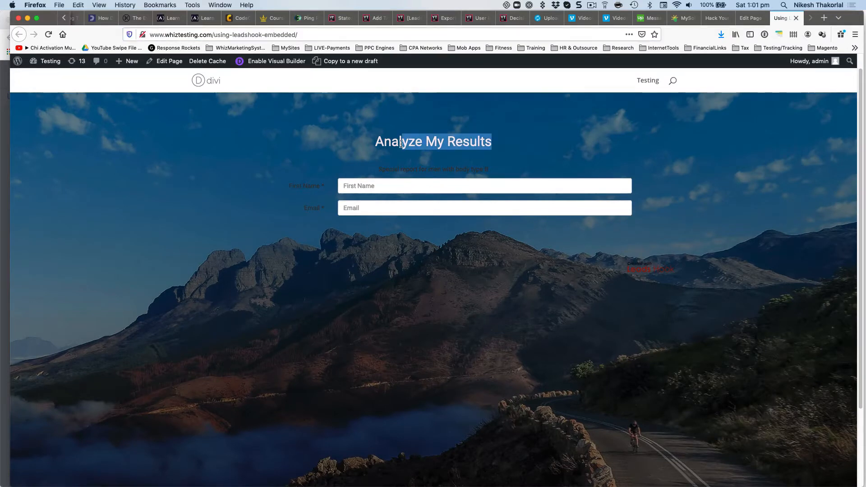
drag(470, 171, 378, 170)
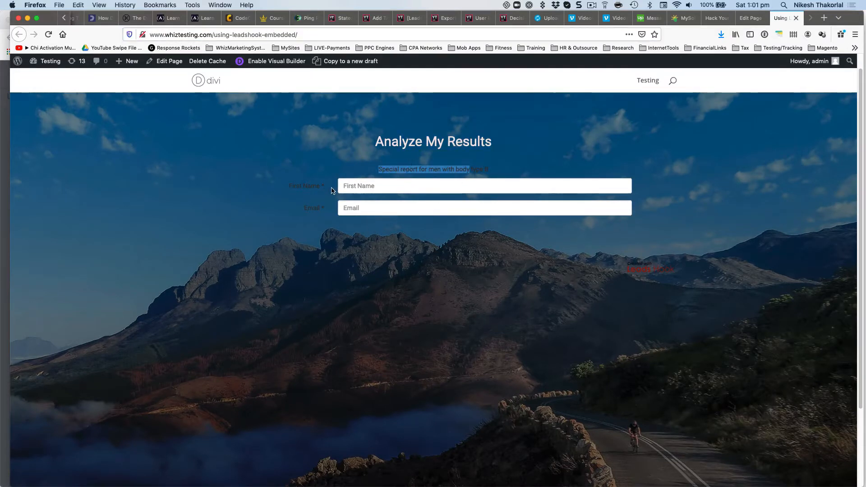
drag(292, 187, 300, 190)
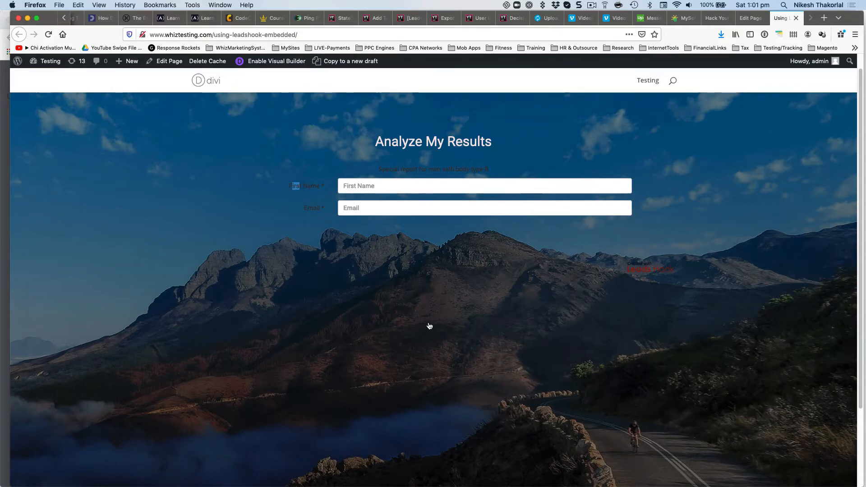
Switch to Chrome, close the embed code, and inspect the Node Titles and Paragraph font settings in the decision tree's typography appearance.
key(super+Tab)
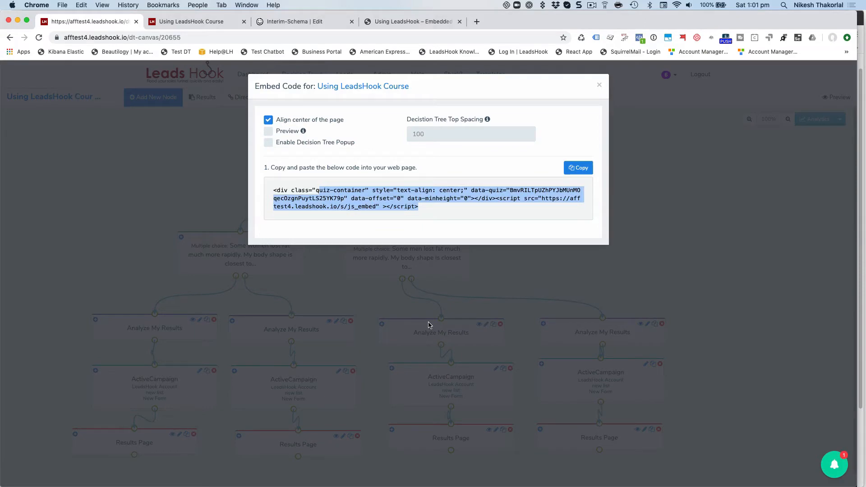
click(599, 85)
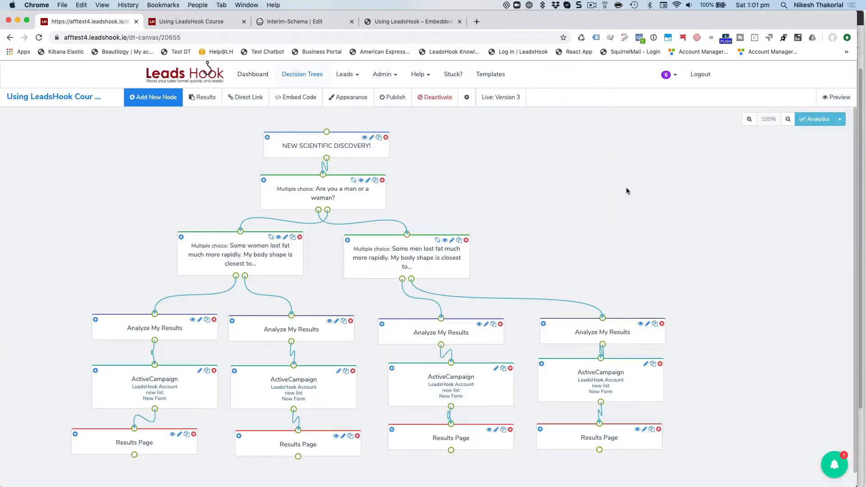
click(349, 96)
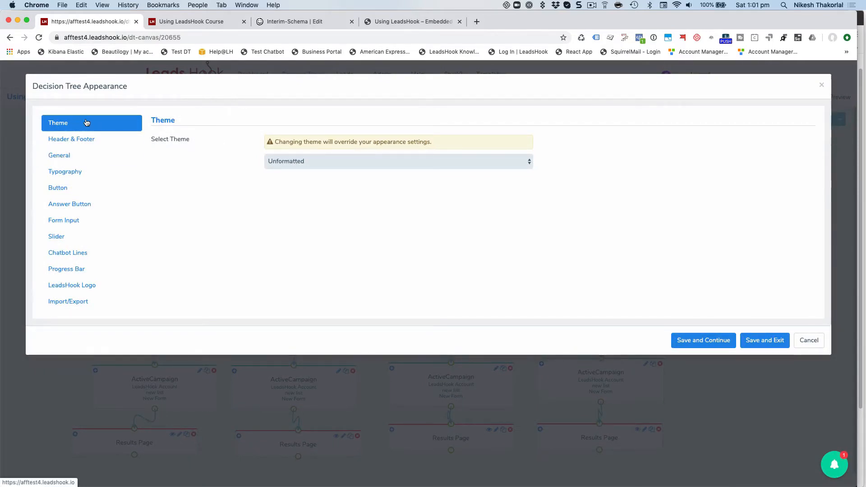
click(69, 172)
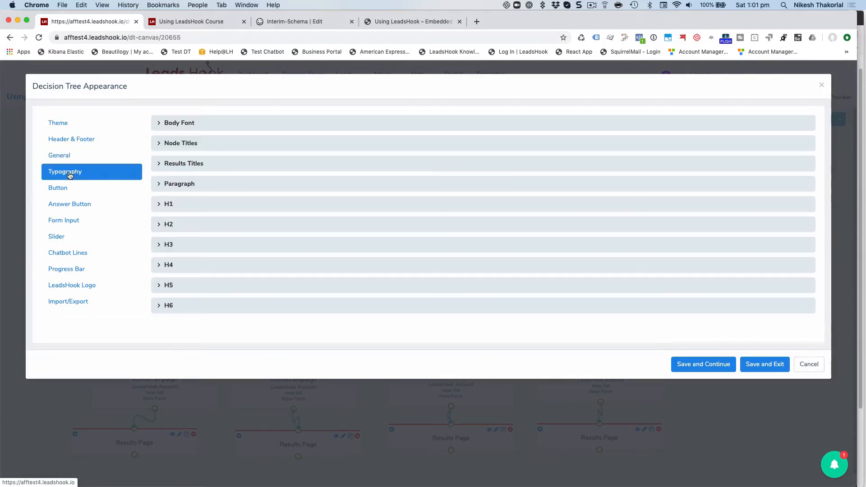
click(160, 144)
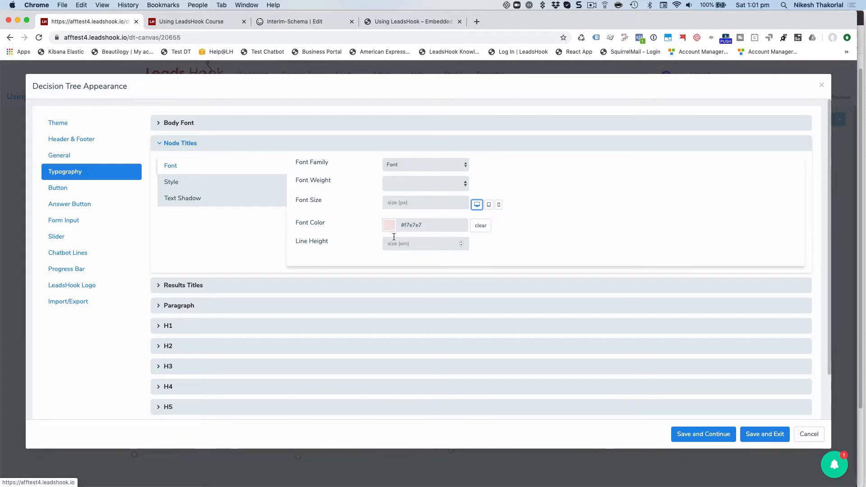
click(166, 144)
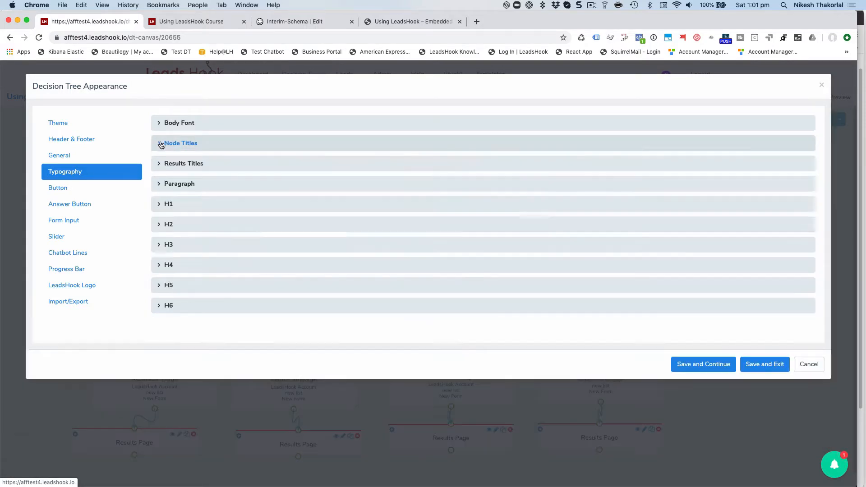
click(161, 185)
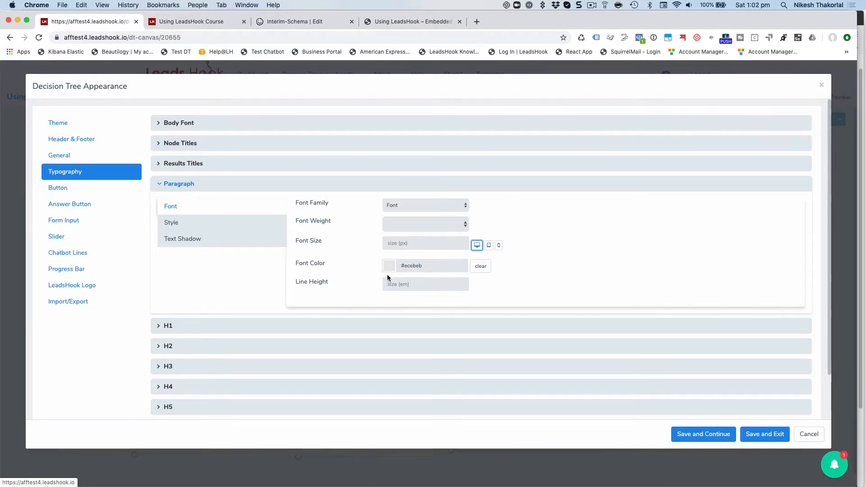
Compare the embedded page with the decision tree preview, and inspect the body text of the NEW SCIENTIFIC DISCOVERY! start page node.
key(super+Tab)
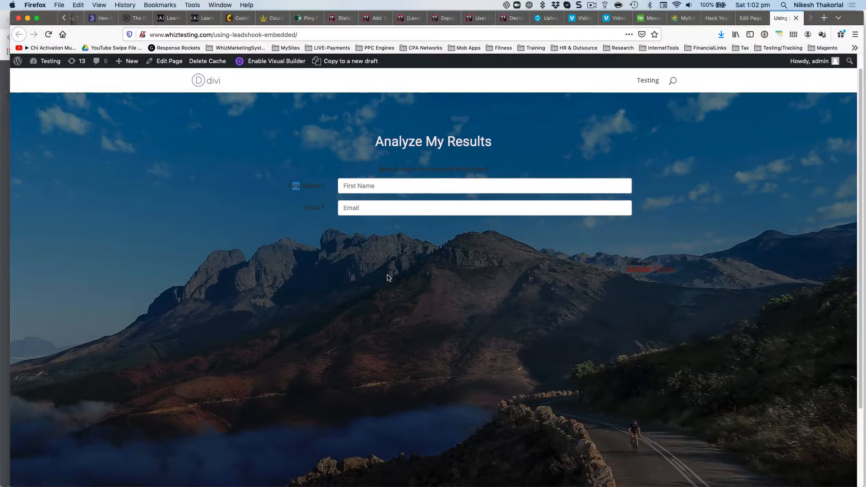
key(super+Tab)
click(211, 21)
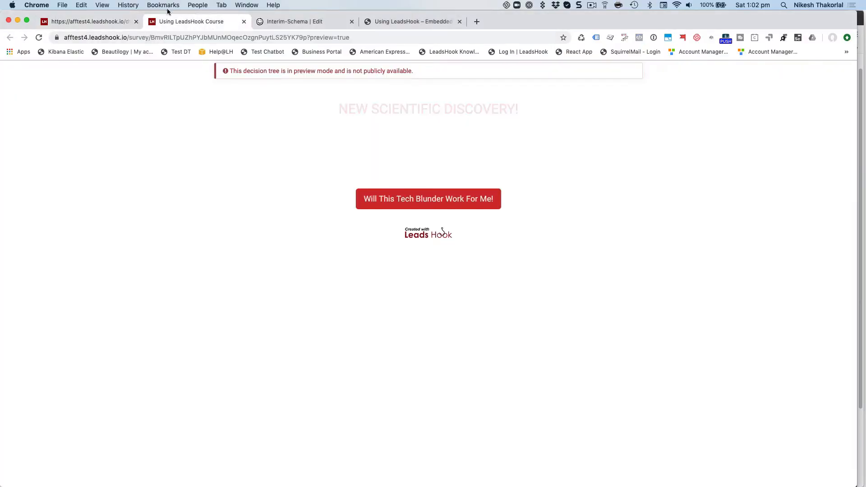
click(110, 22)
click(808, 434)
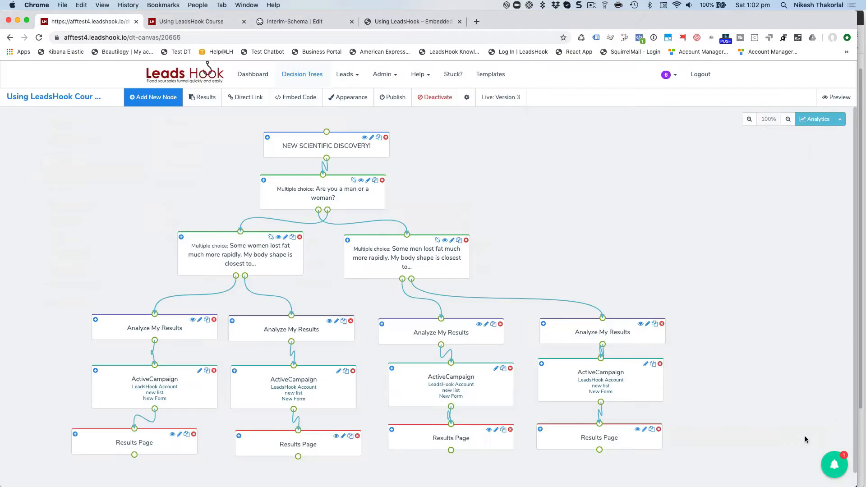
click(345, 147)
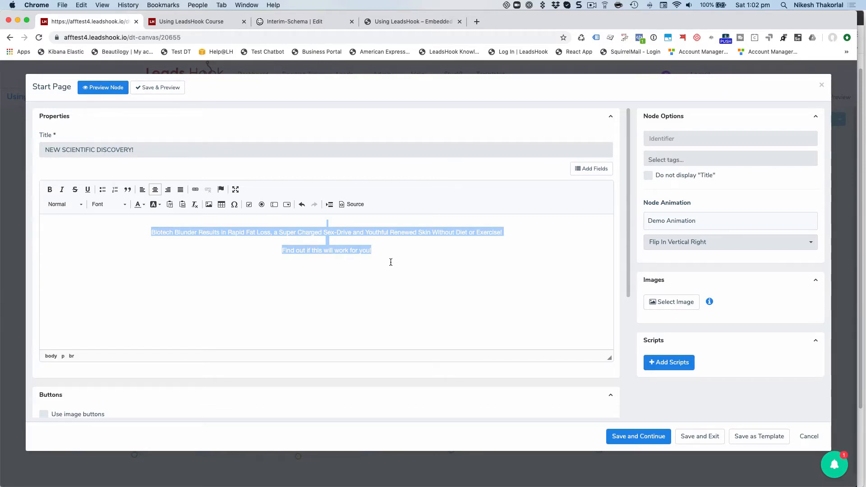
click(809, 436)
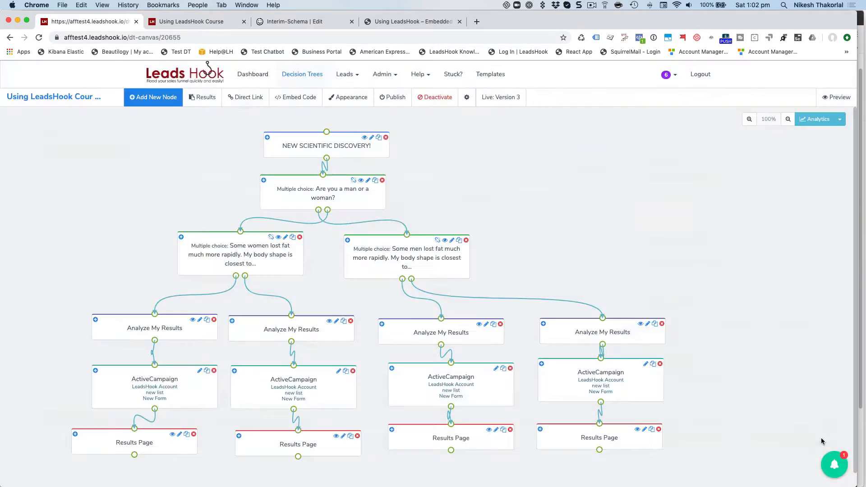
Open the tree's Form Input appearance settings and check the First Name and Email labels on the embedded page in Firefox.
click(346, 99)
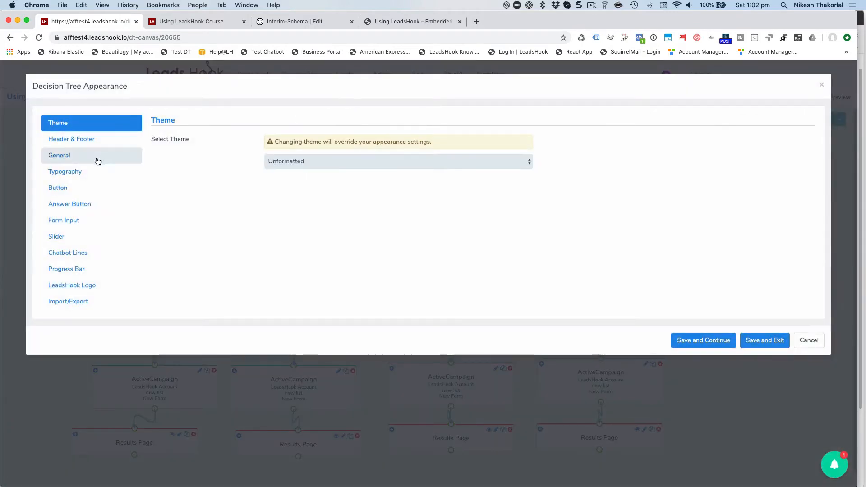
click(89, 177)
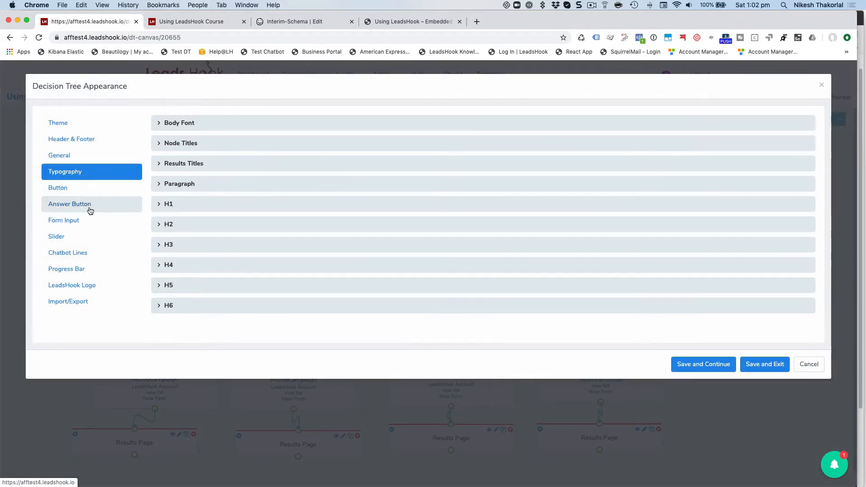
click(85, 224)
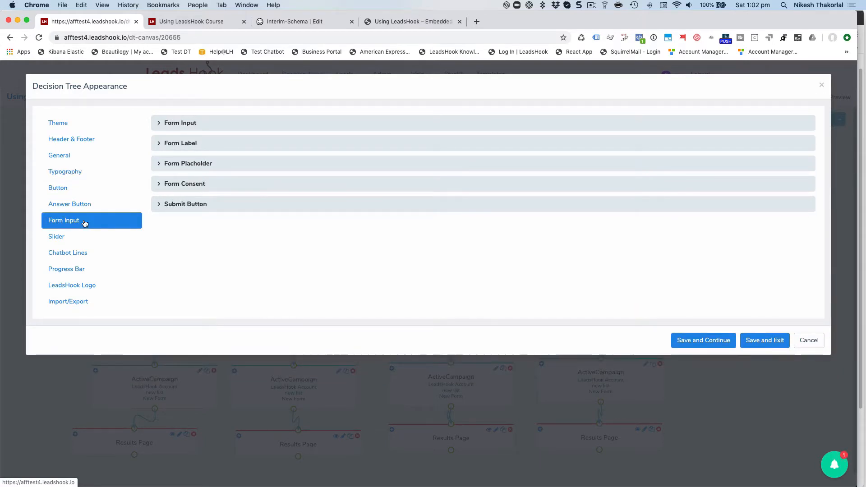
click(203, 21)
key(super+Tab)
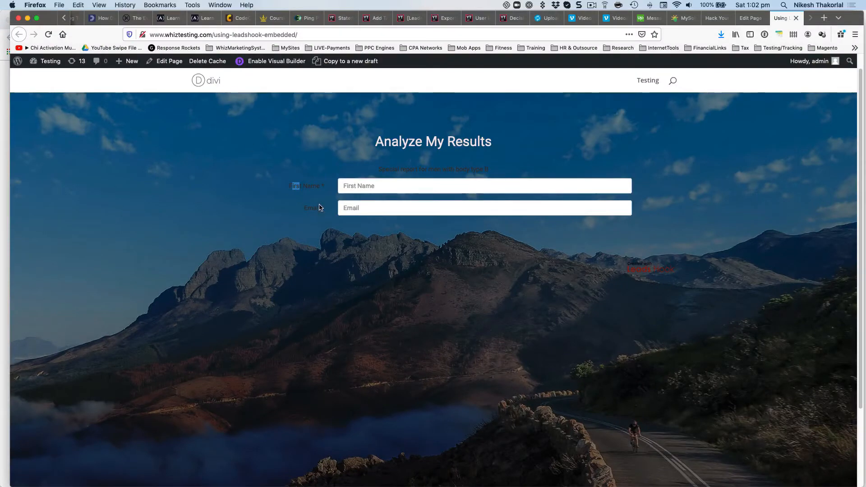
drag(296, 193, 312, 208)
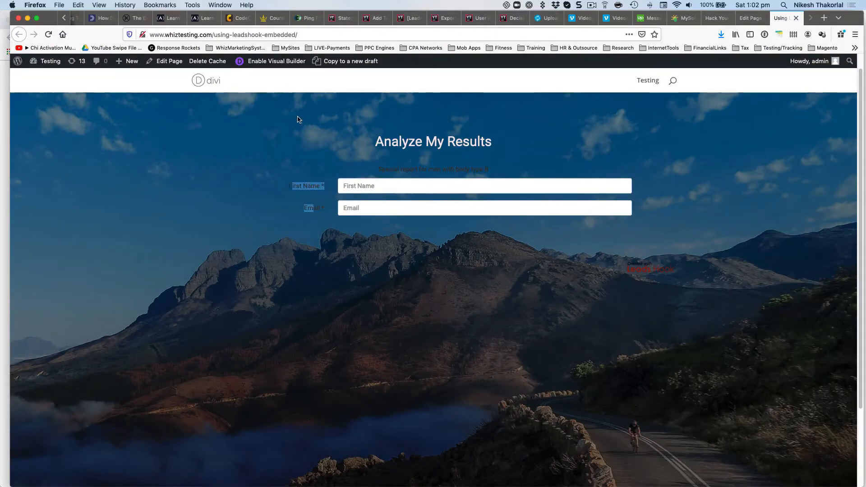
key(super+Tab)
click(112, 21)
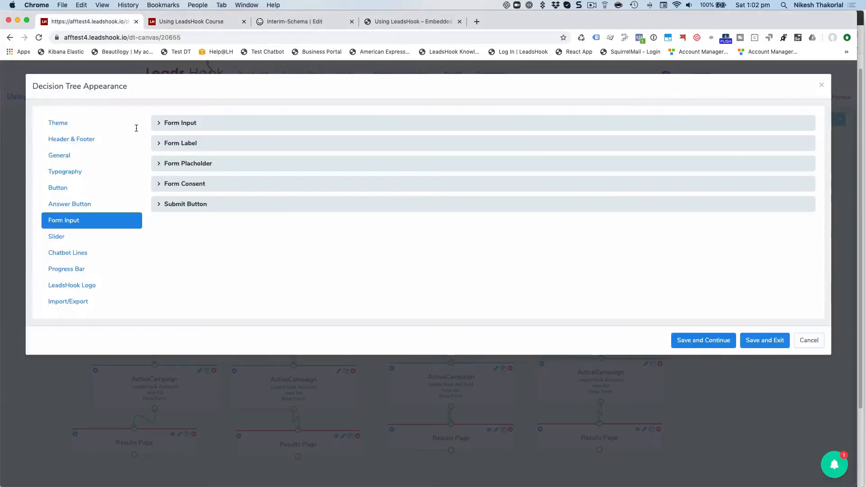
Examine the Form Label font settings and the Slider, Answer Button, Button and Typography sections of the decision tree's appearance.
click(157, 143)
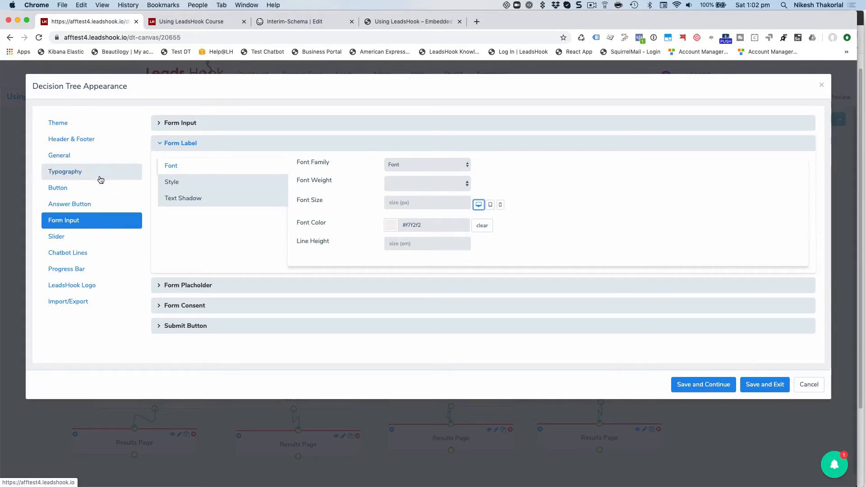
click(72, 239)
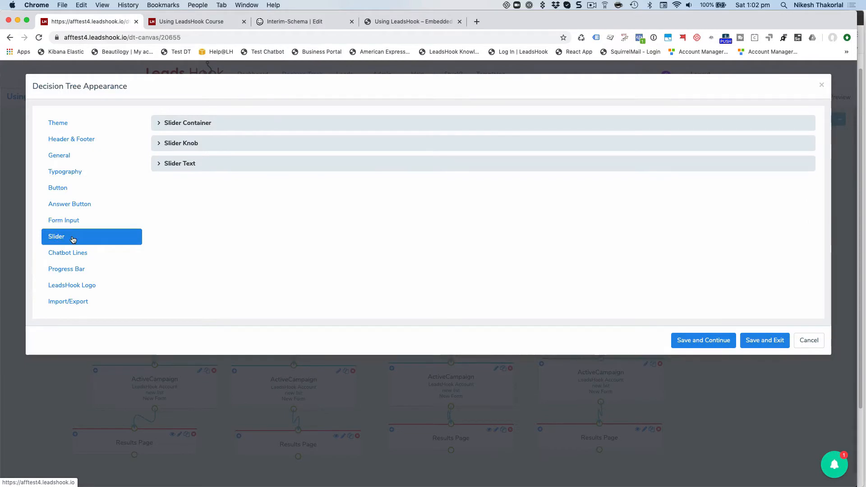
click(77, 210)
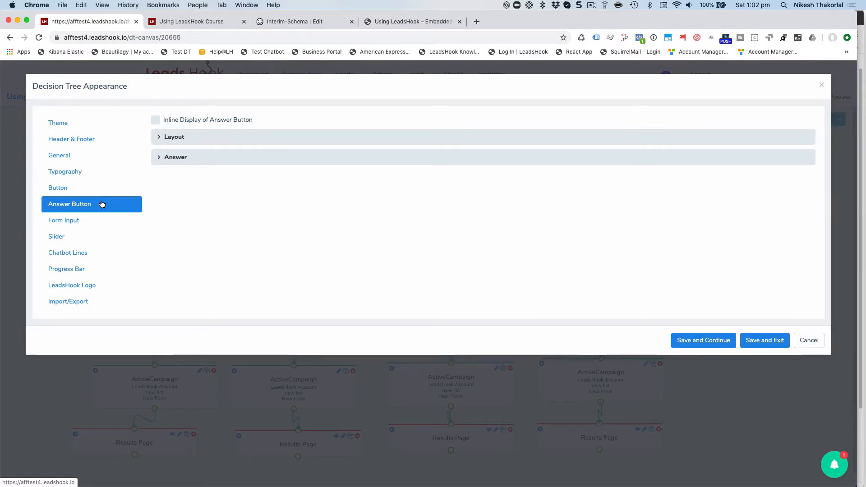
click(158, 156)
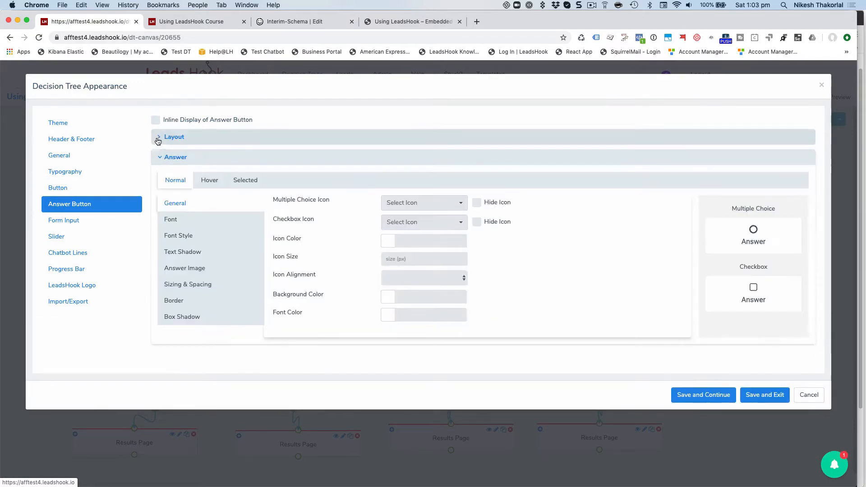
click(157, 143)
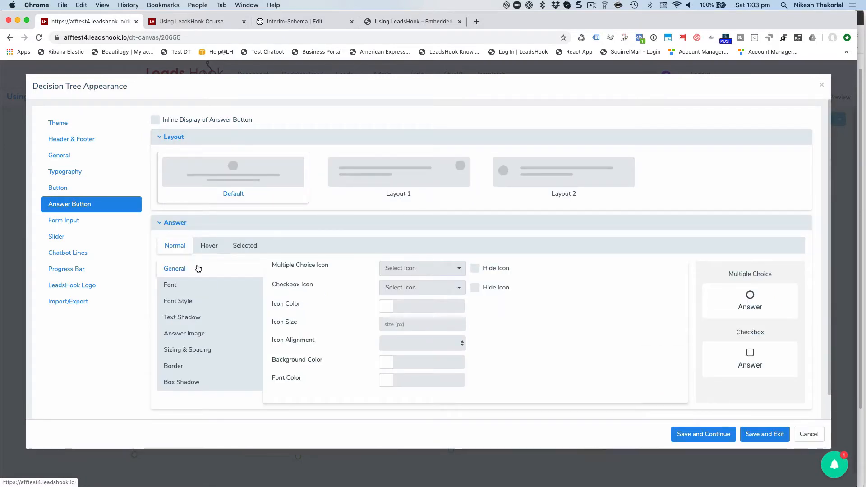
click(78, 191)
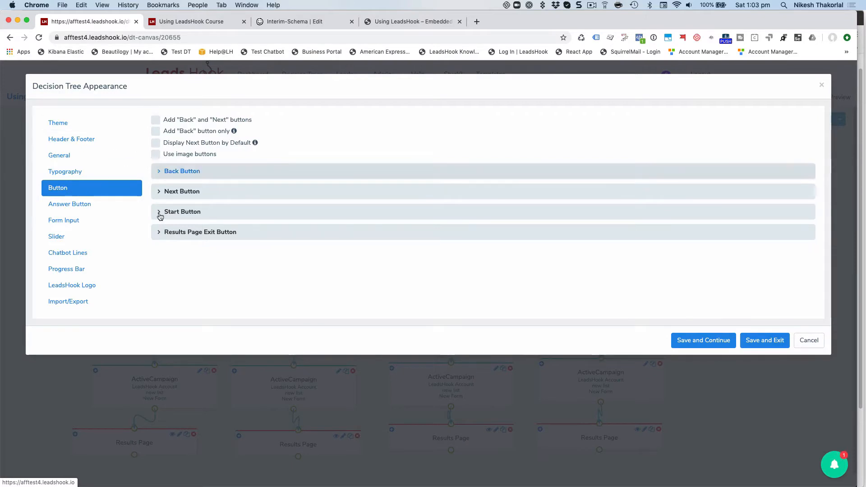
click(53, 175)
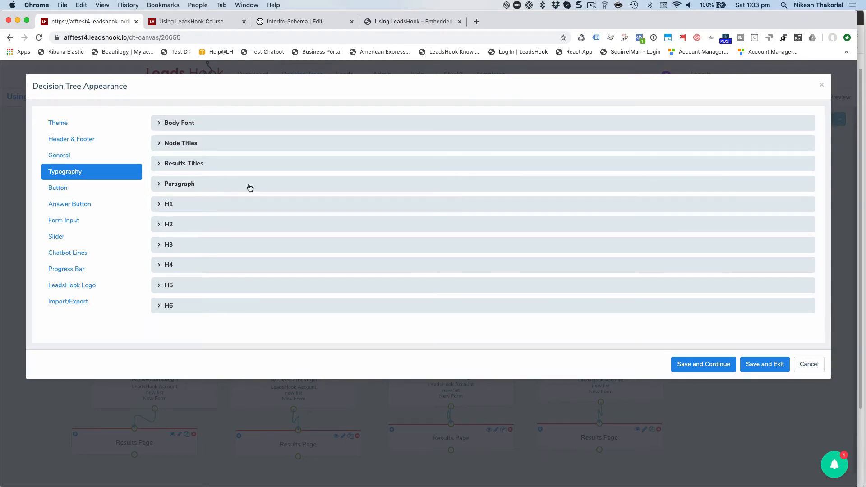
Check the decision tree preview against the typography options, and close the appearance settings without saving.
click(200, 23)
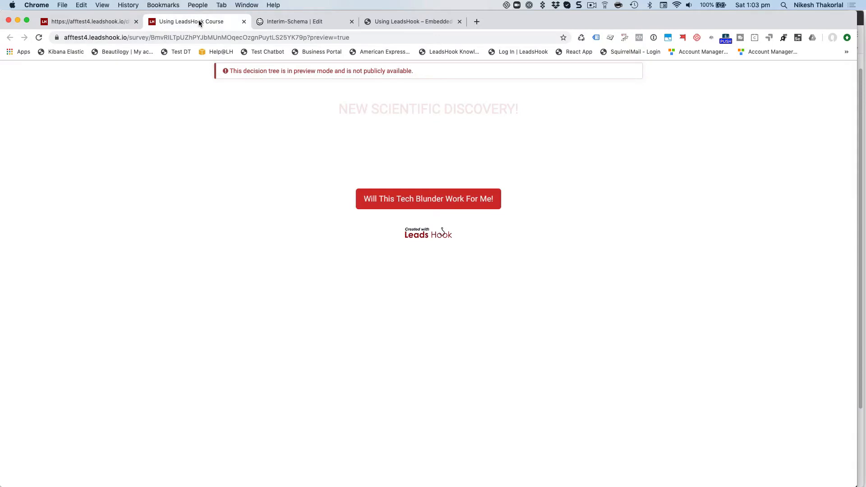
click(80, 21)
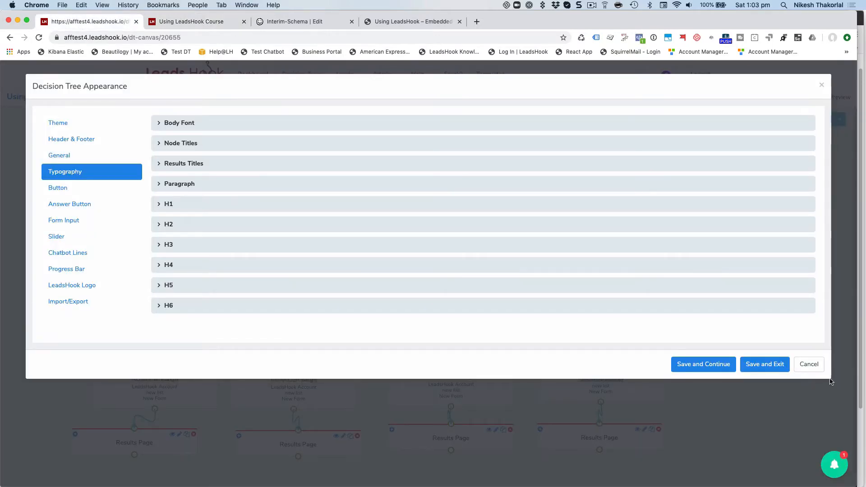
click(812, 365)
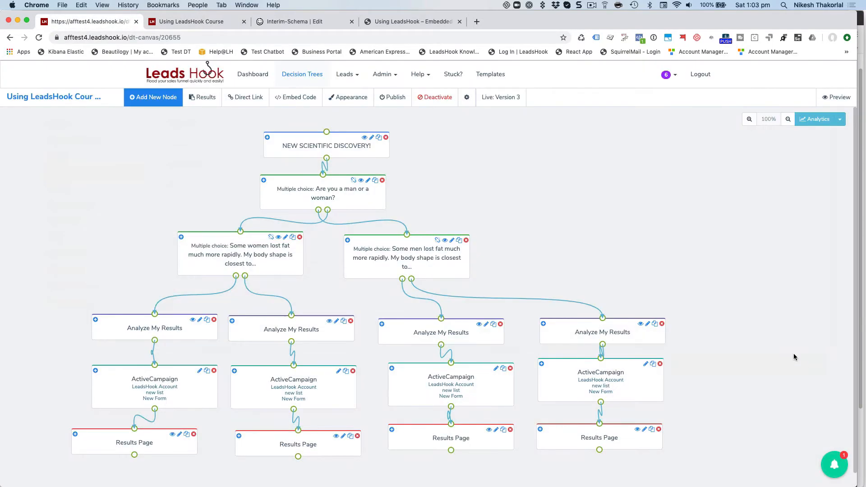
Publish the decision tree and save the submitted version with its name and description left blank.
click(394, 101)
click(770, 192)
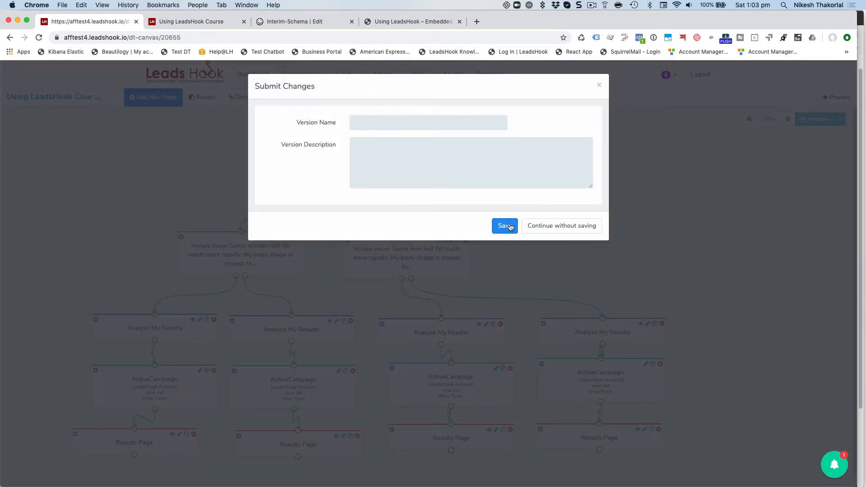
click(511, 226)
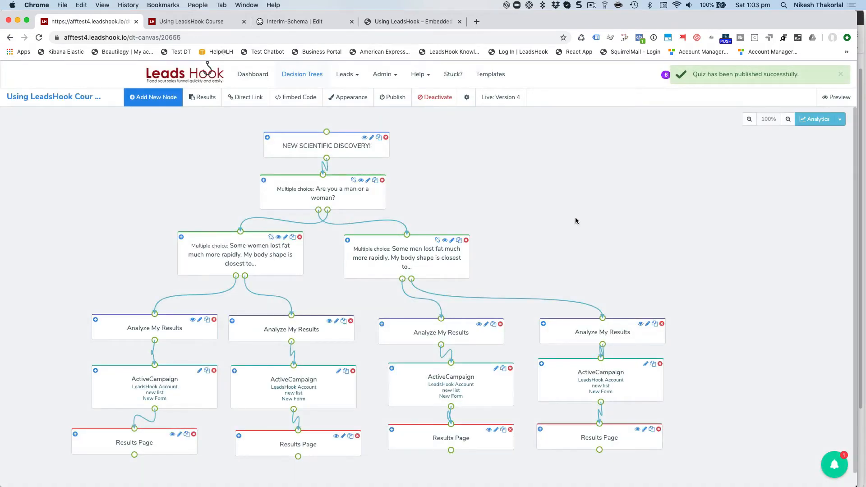
View the tree preview, and examine the description and form label text on the embedded Analyze My Results page.
click(214, 22)
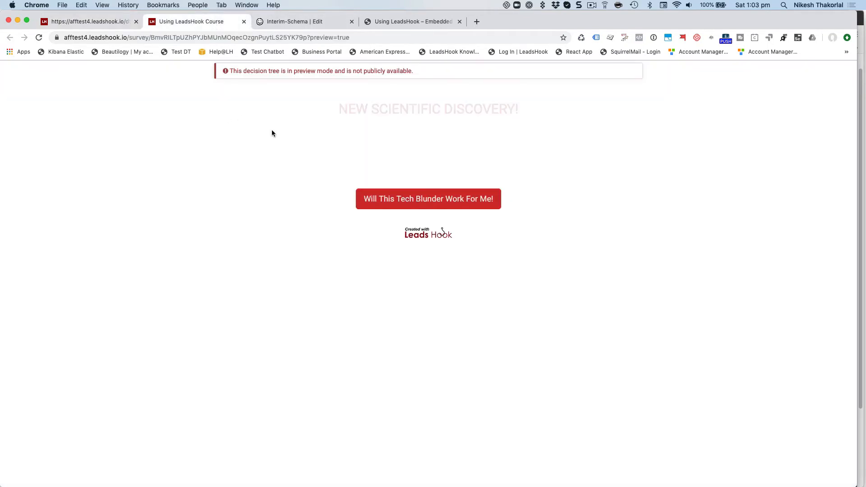
click(403, 21)
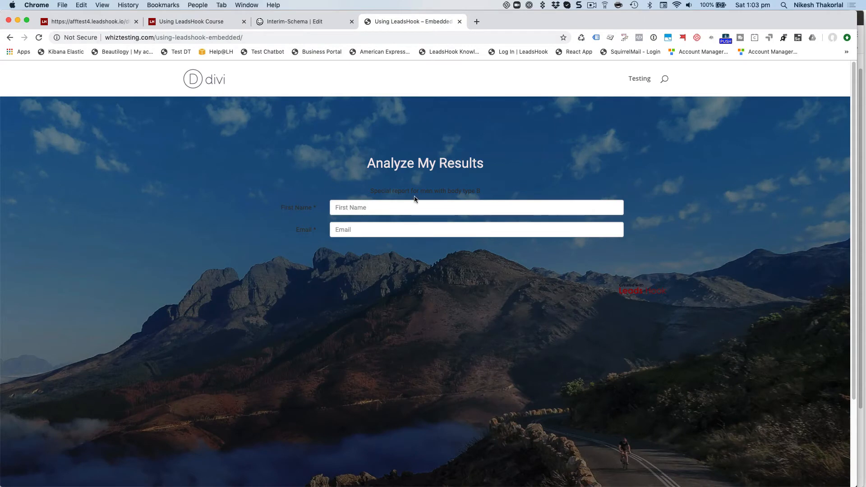
drag(461, 190, 284, 208)
drag(447, 190, 387, 192)
Reload the embedded page and inspect the Analyze My Results title and the backgrounds behind the form.
click(38, 38)
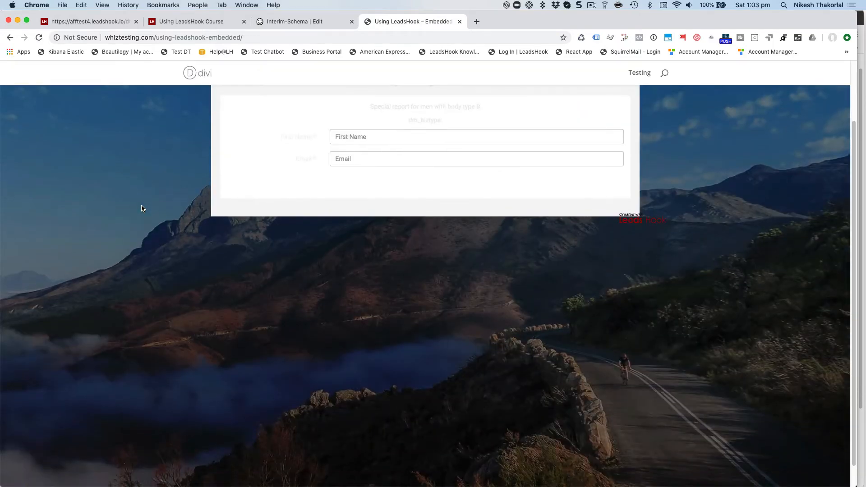
scroll(143, 208, up, 4)
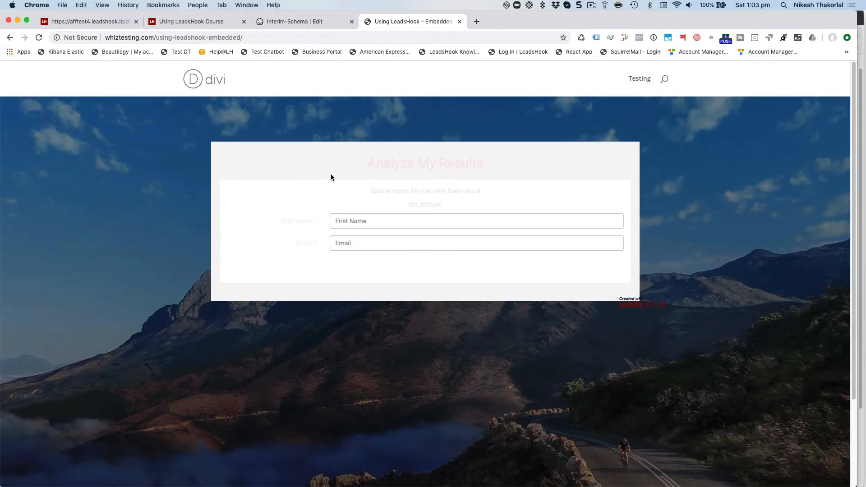
drag(321, 161, 423, 174)
click(349, 180)
click(39, 38)
In the decision tree's General appearance, set the Body background color to #f2dbdb with transparency 20, and save.
click(84, 20)
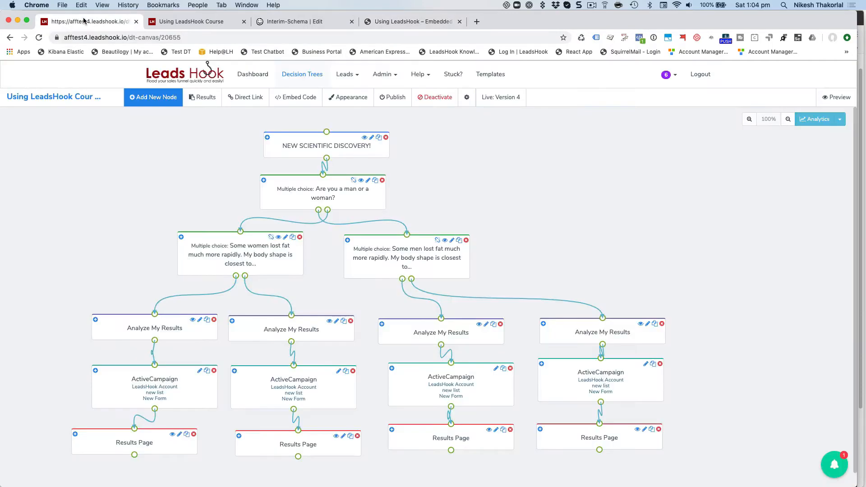
click(466, 98)
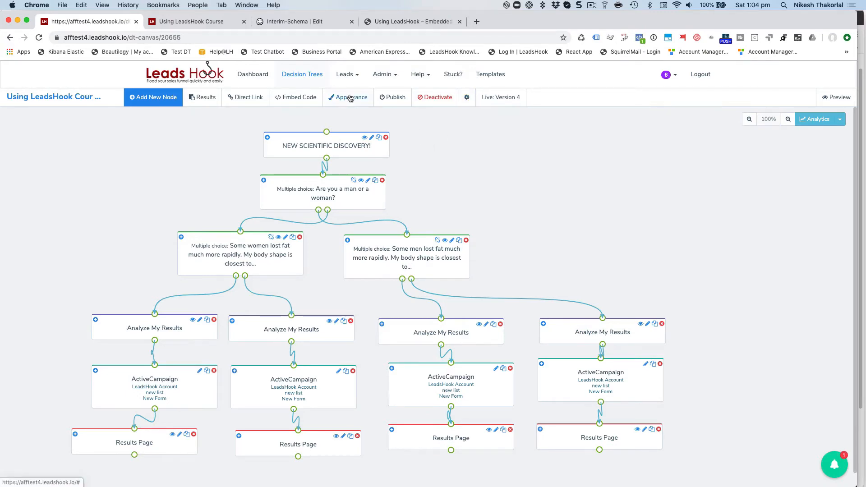
click(349, 96)
click(96, 145)
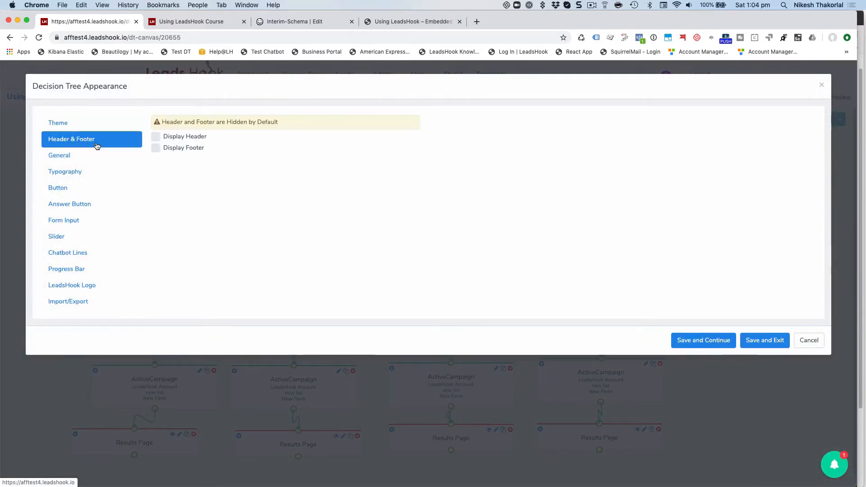
click(85, 155)
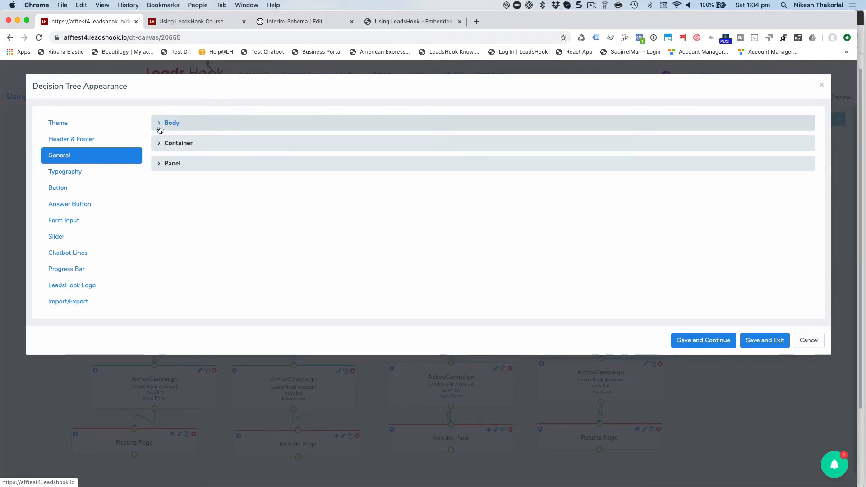
click(159, 123)
click(311, 144)
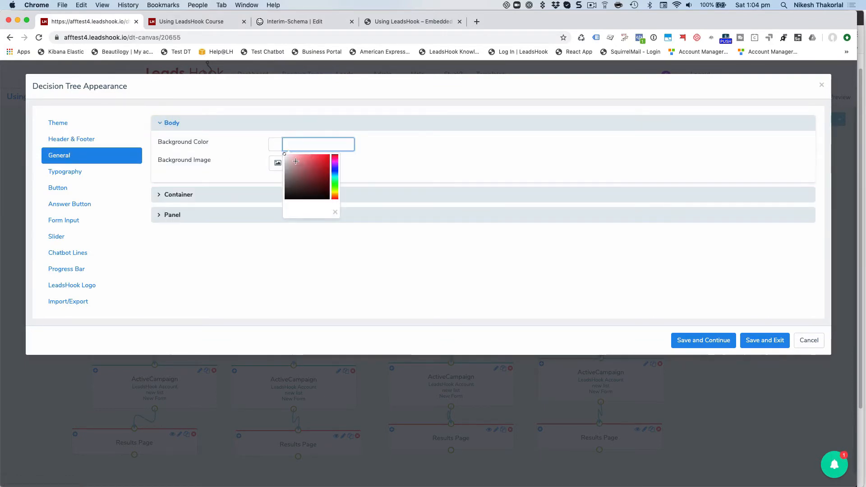
text(#f2dbdb)
click(257, 159)
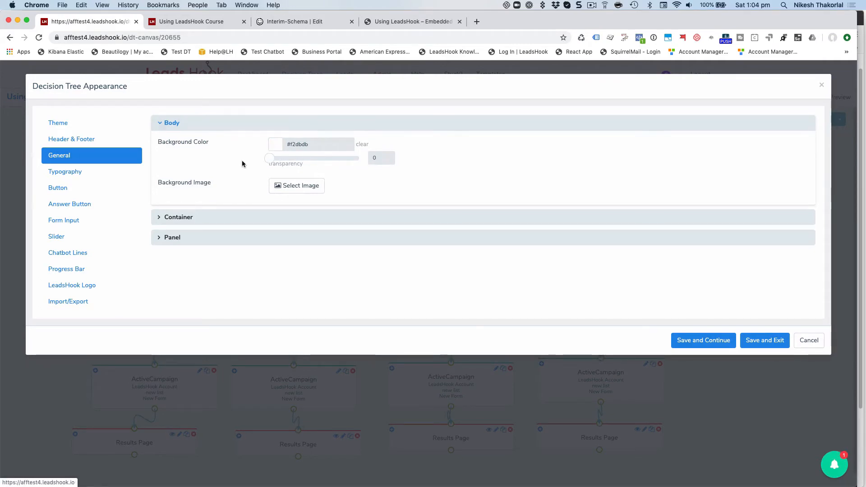
drag(269, 158, 287, 165)
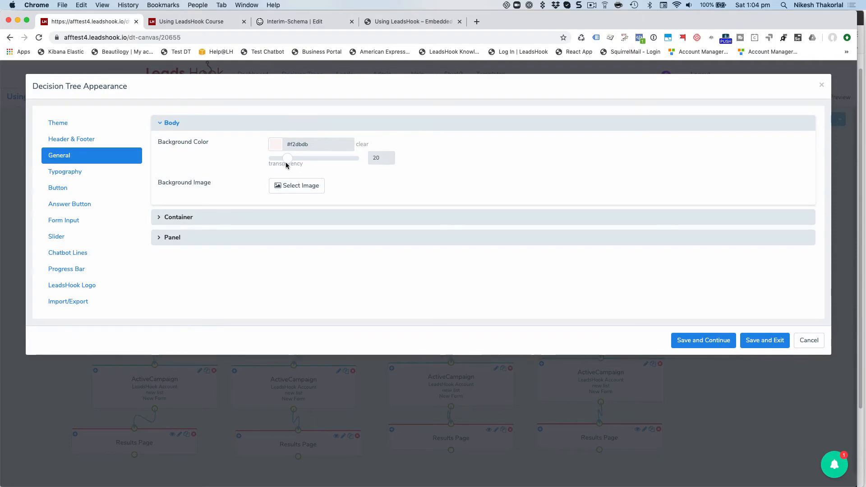
click(695, 341)
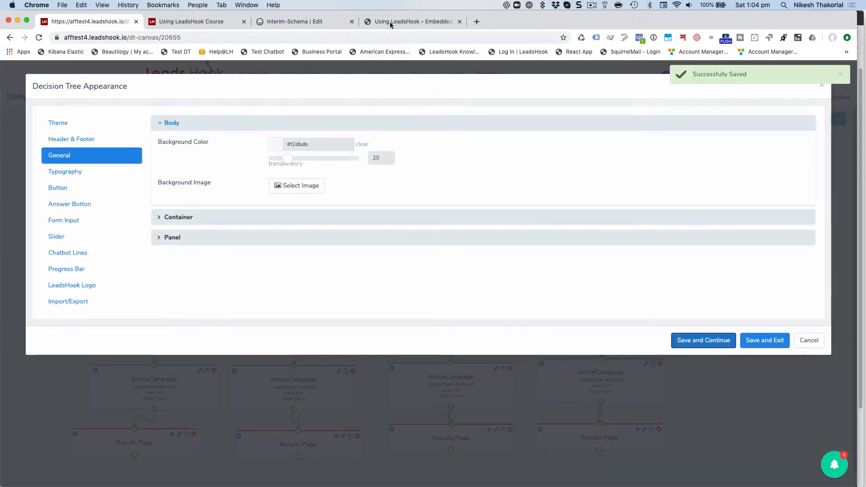
Close the appearance settings and publish the body background change as a new version.
click(809, 341)
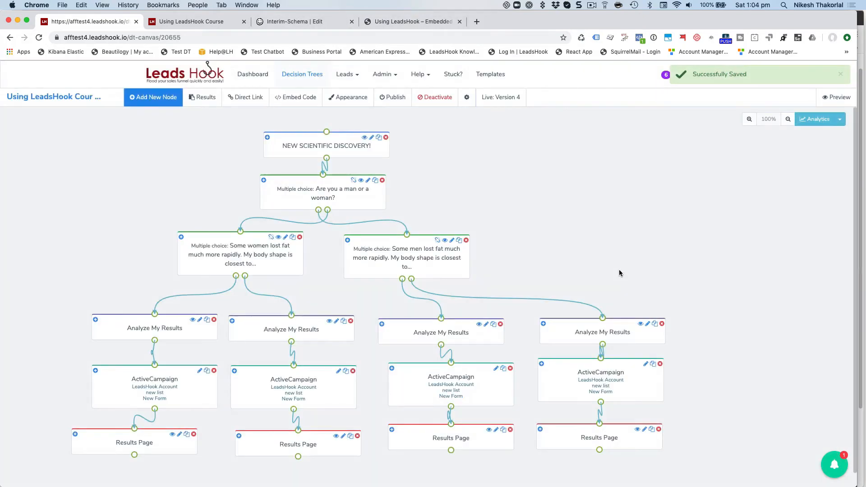
click(393, 97)
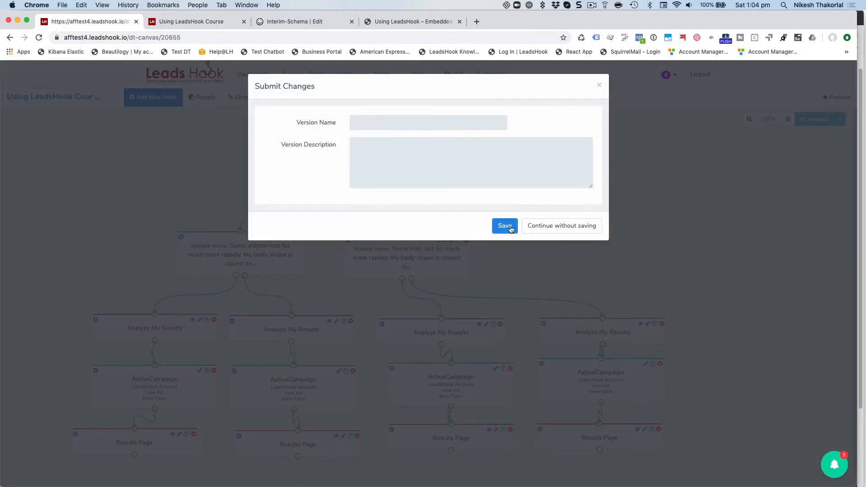
click(511, 227)
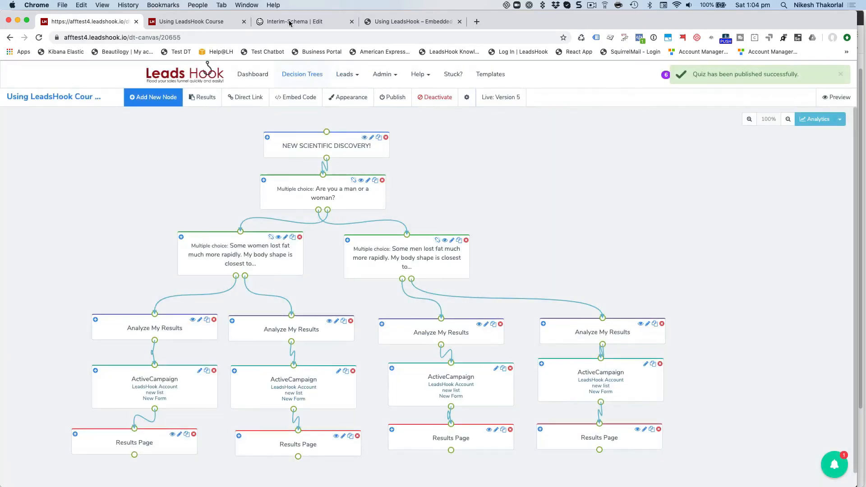
Reload the embedded page and examine the body background area around the form container.
click(394, 23)
click(39, 37)
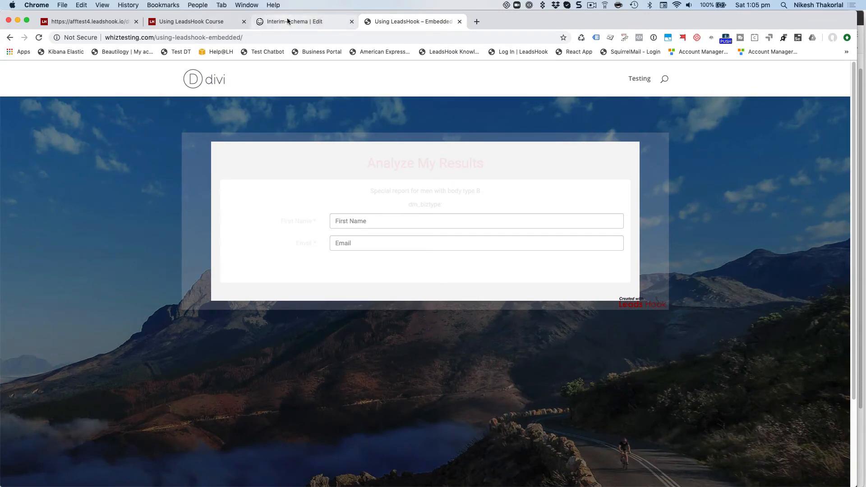
click(69, 23)
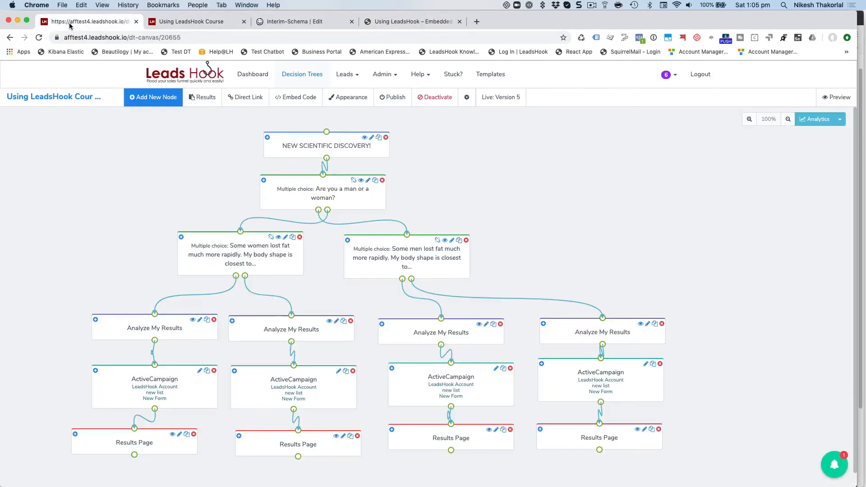
click(389, 23)
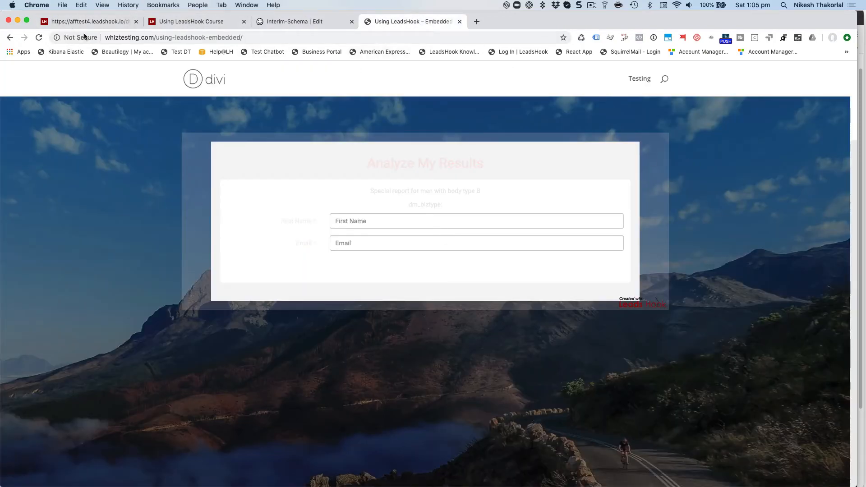
In the decision tree's General appearance, set the Container background transparency to 0.
click(79, 20)
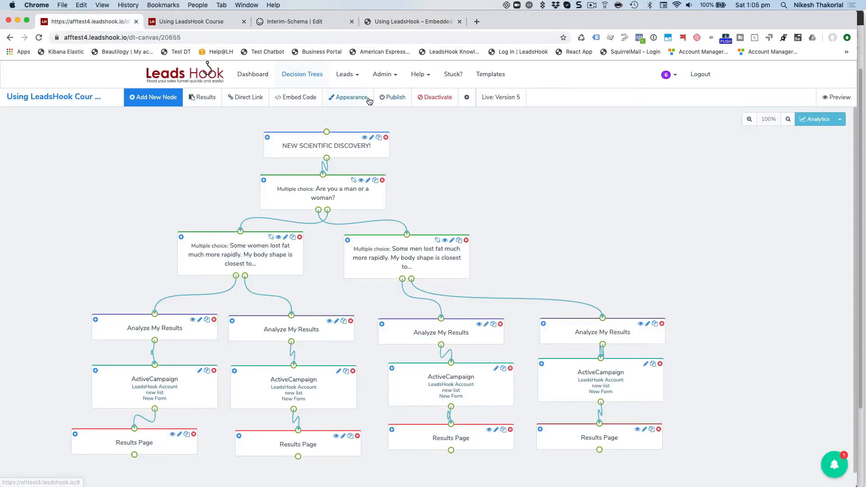
click(350, 98)
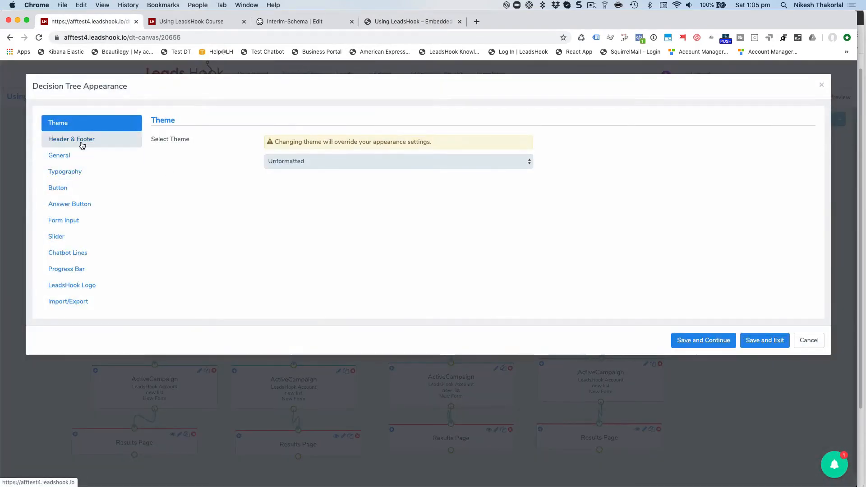
click(105, 155)
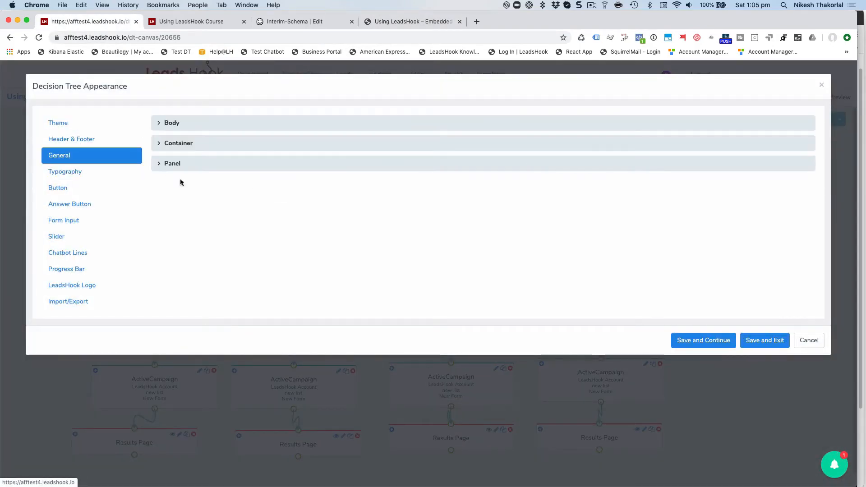
click(160, 144)
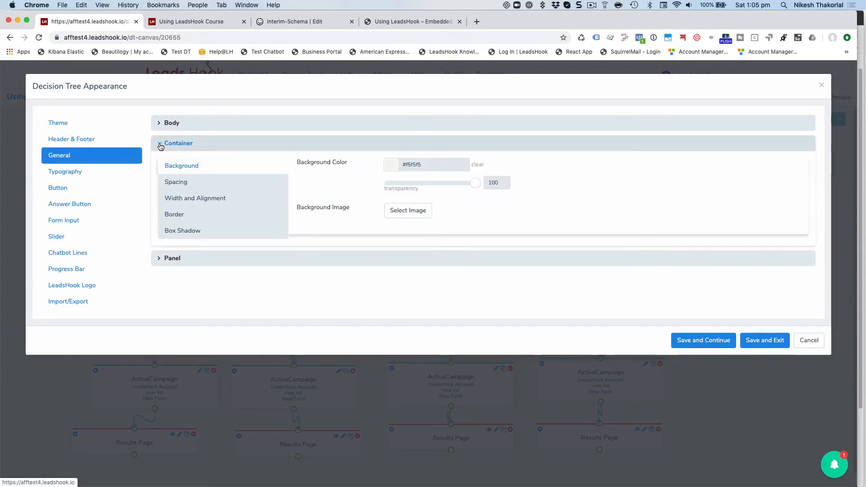
drag(475, 183, 364, 184)
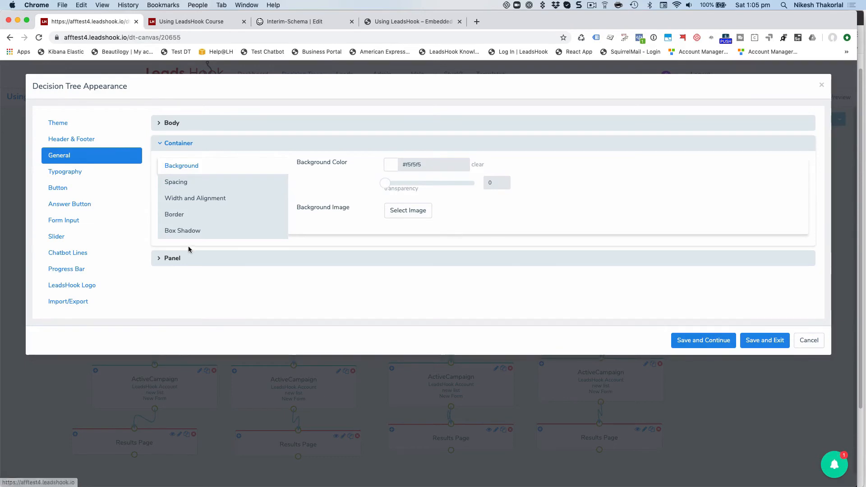
Set the Panel background transparency to 0, then save and exit the appearance settings.
click(159, 260)
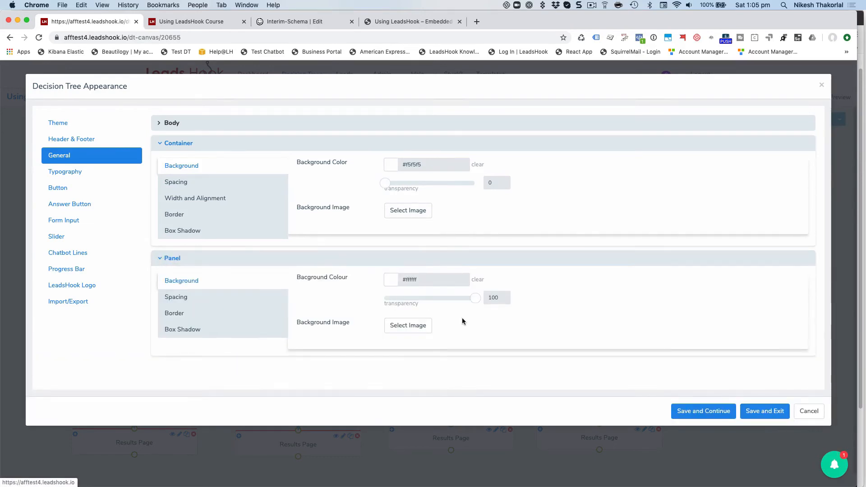
drag(476, 298, 377, 299)
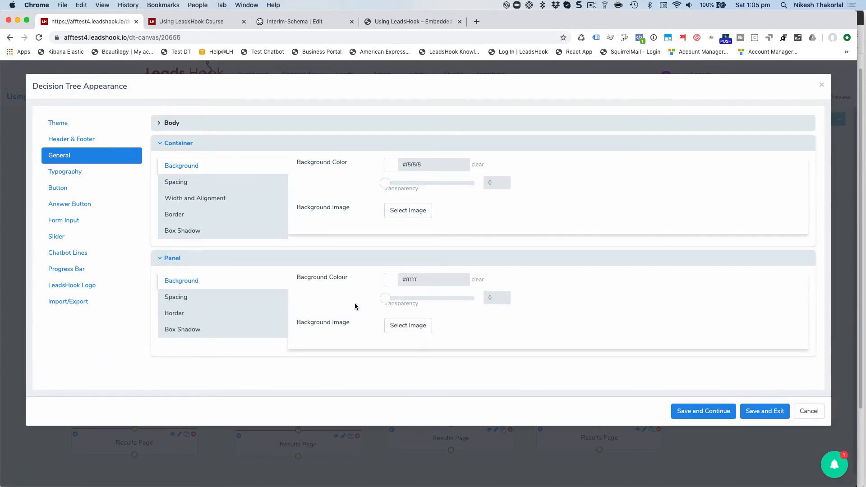
click(770, 415)
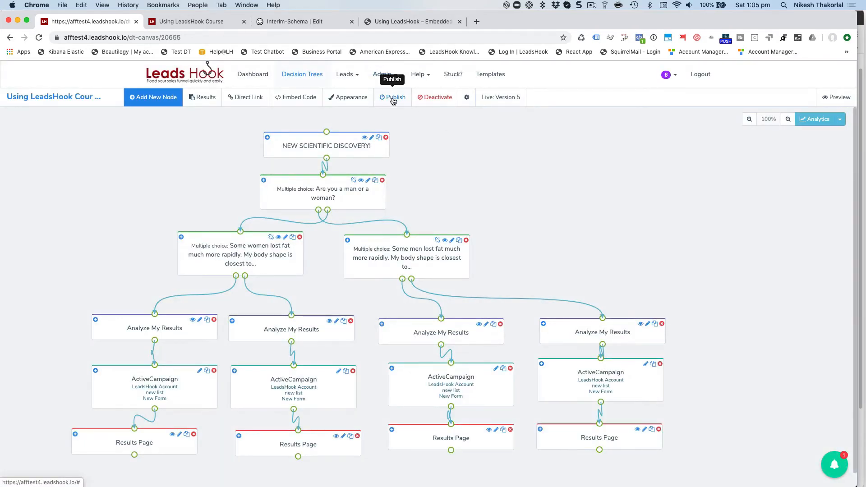
Publish the container and panel transparency changes despite the activation warnings, saving a version with blank name and description.
click(392, 98)
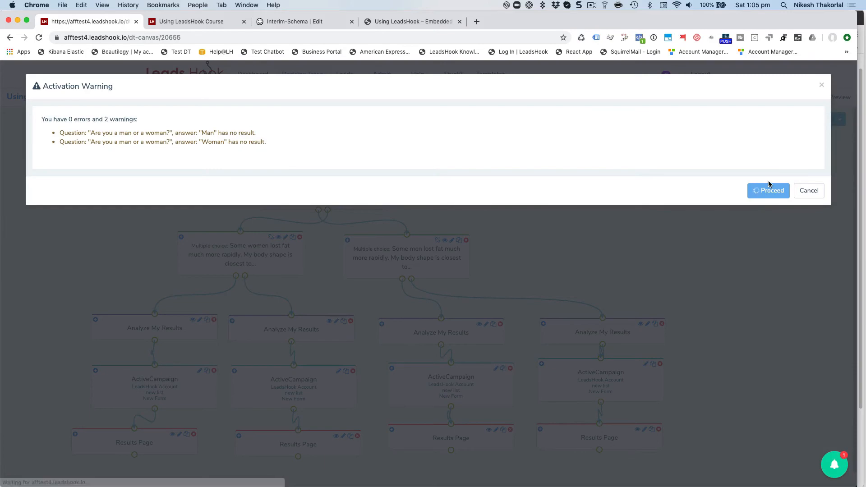
click(771, 195)
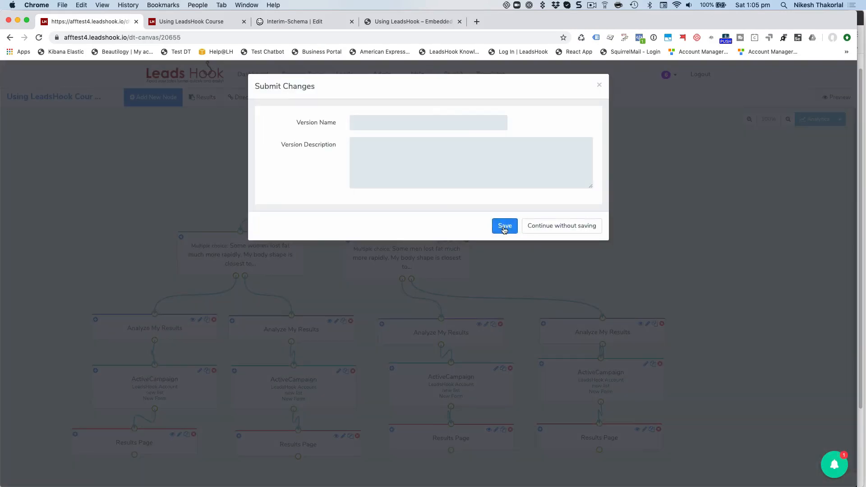
click(505, 229)
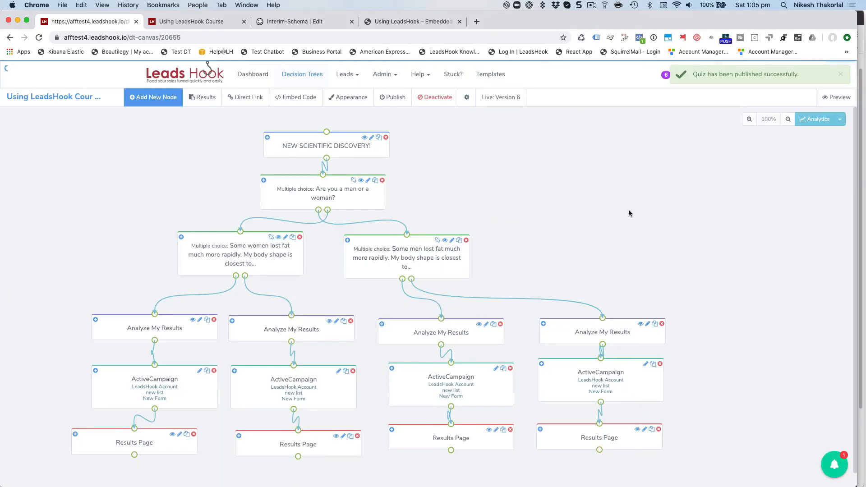
Reload the embedded page and examine the form's text and the remaining body background over the image.
click(418, 23)
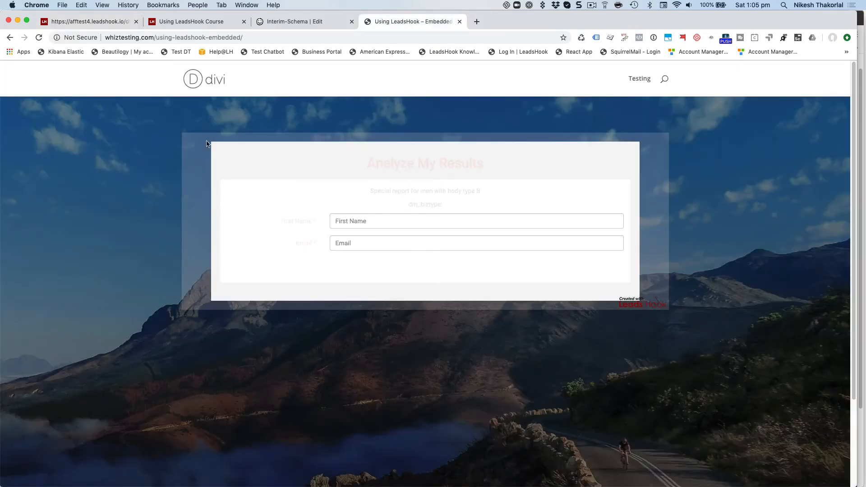
click(38, 38)
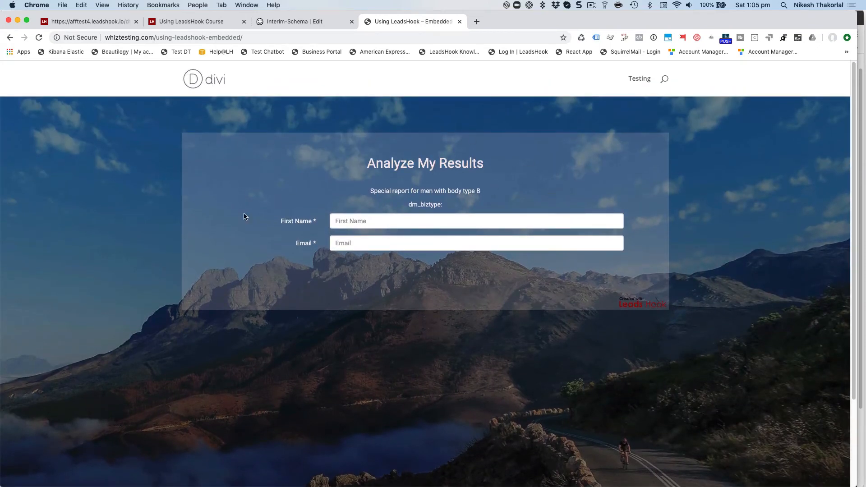
drag(392, 173, 565, 224)
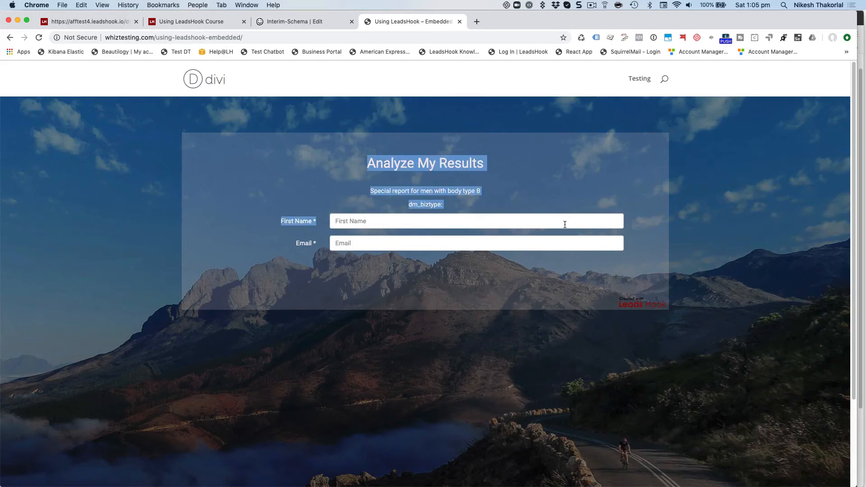
click(461, 268)
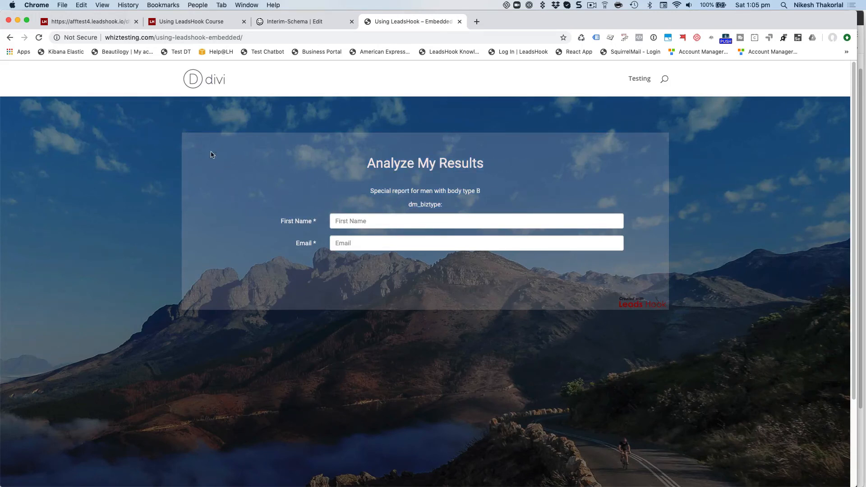
In the decision tree's General appearance, set the Body background transparency to 0, then save and exit.
click(98, 23)
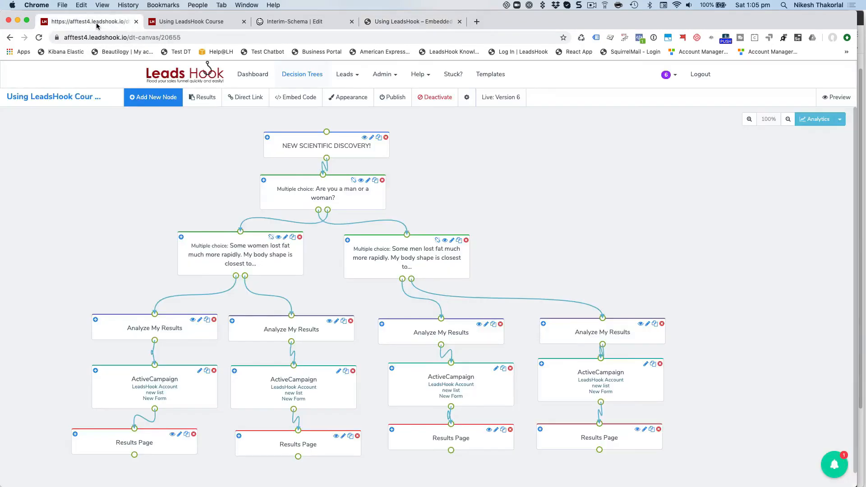
click(338, 97)
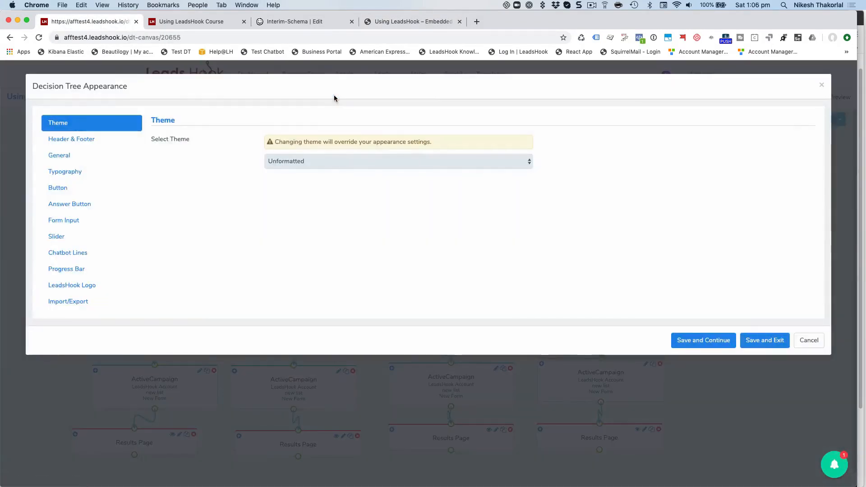
click(63, 155)
click(159, 144)
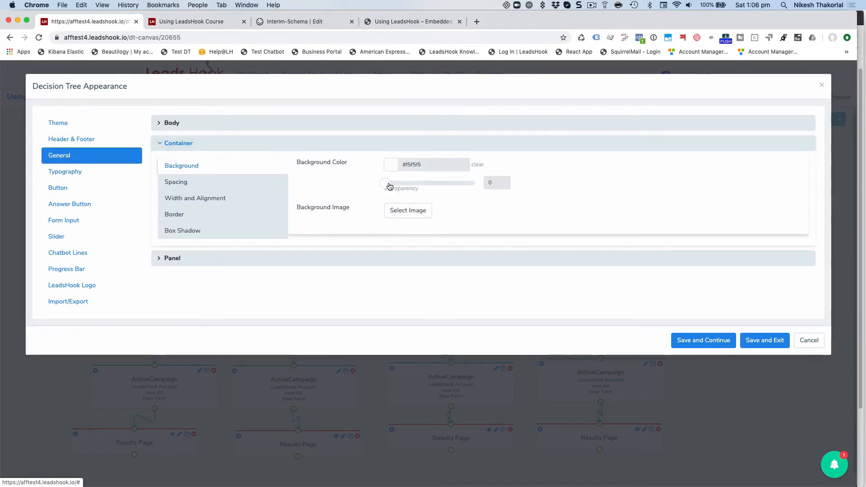
click(167, 123)
drag(288, 158, 269, 159)
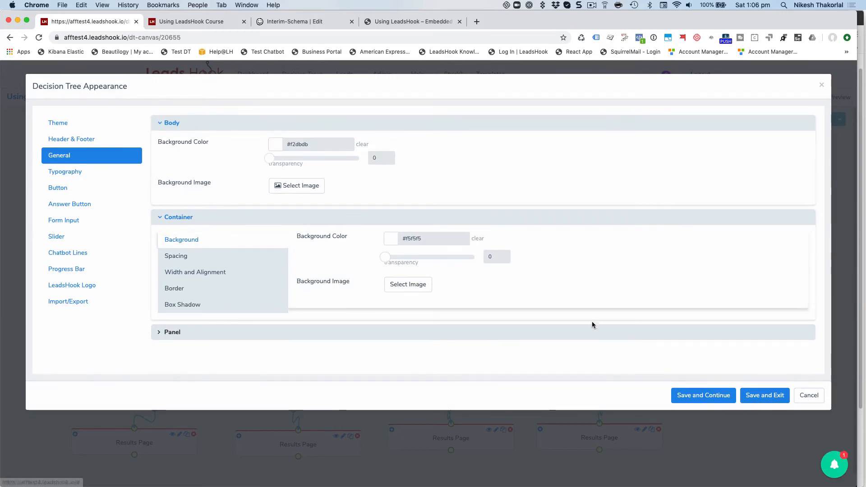
click(769, 404)
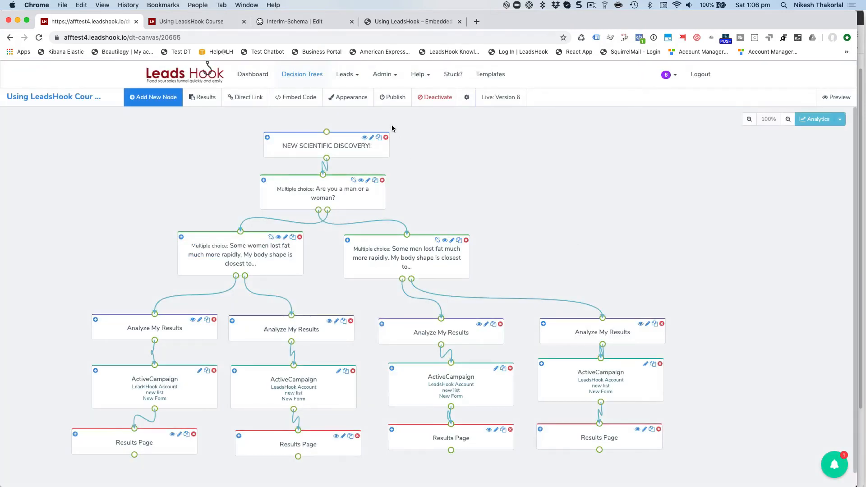
Publish the body transparency change despite the activation warnings, saving a version with blank name and description.
click(391, 99)
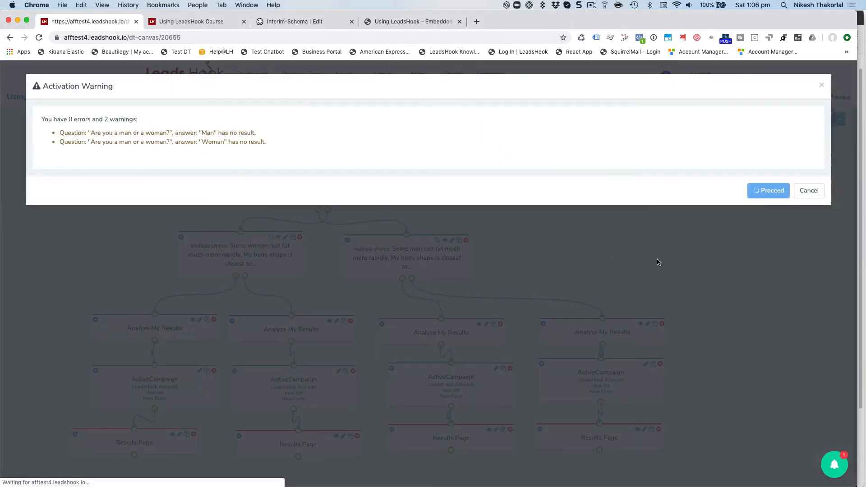
click(769, 191)
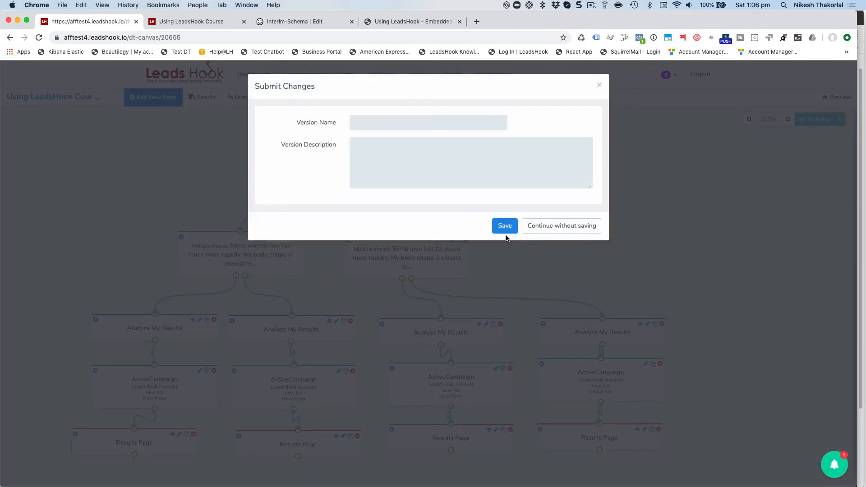
click(514, 232)
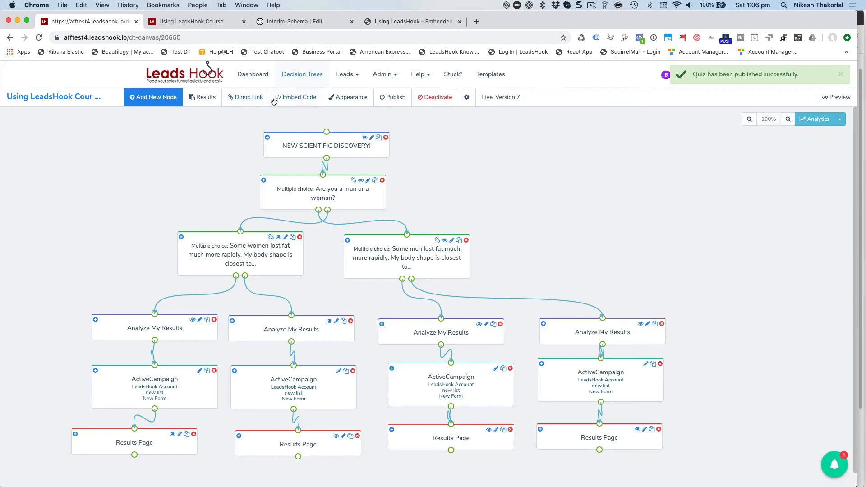
View the decision tree's embed code and close it without changing its options.
click(282, 97)
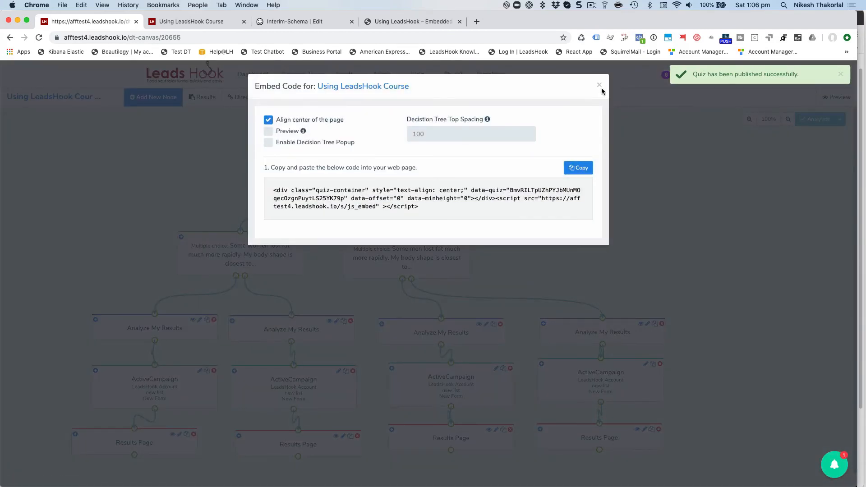
click(600, 86)
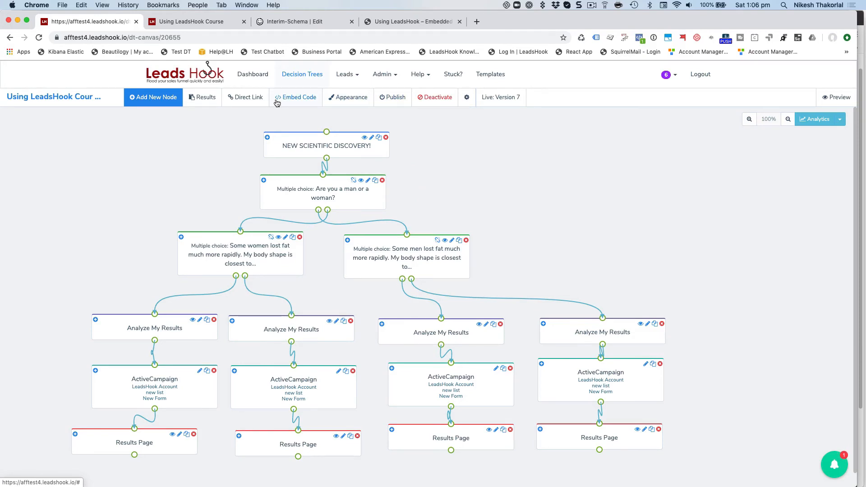
Reload the embedded page and examine how the form sits directly over the background image.
click(436, 21)
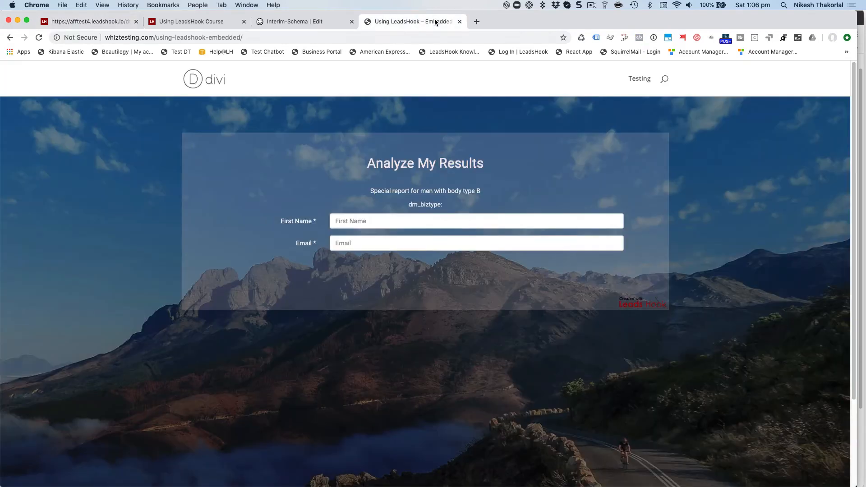
click(39, 38)
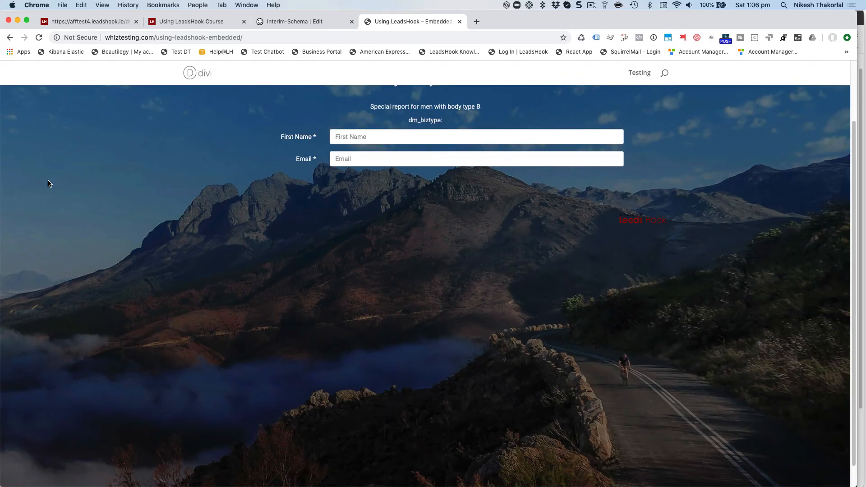
scroll(48, 184, up, 3)
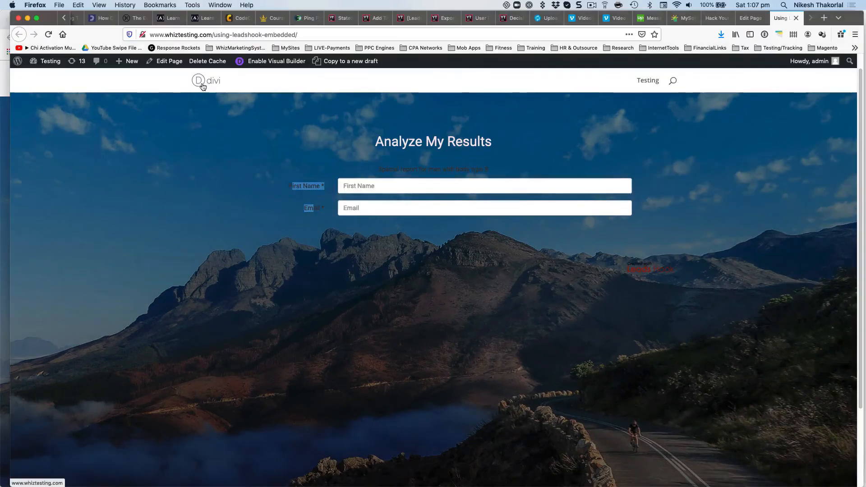
In Firefox's WordPress page editor, inspect the embed code in the Divi Code module, close it unchanged, and return to the embedded page in Chrome.
click(748, 18)
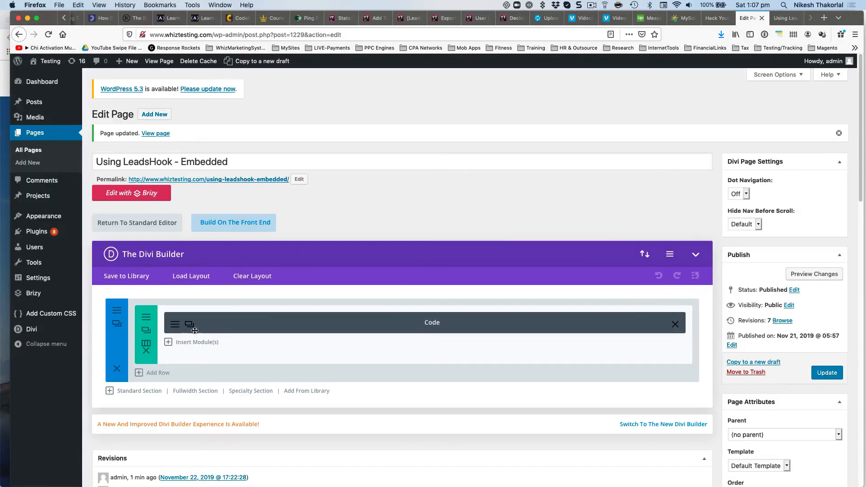
click(175, 324)
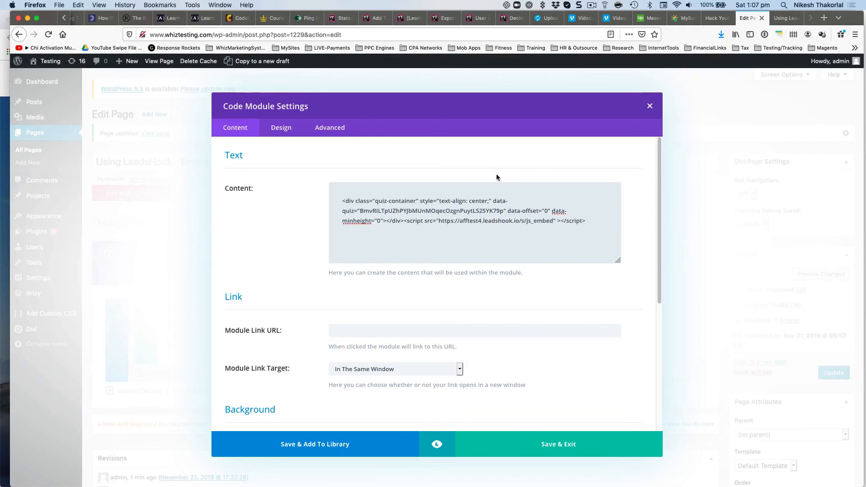
click(650, 106)
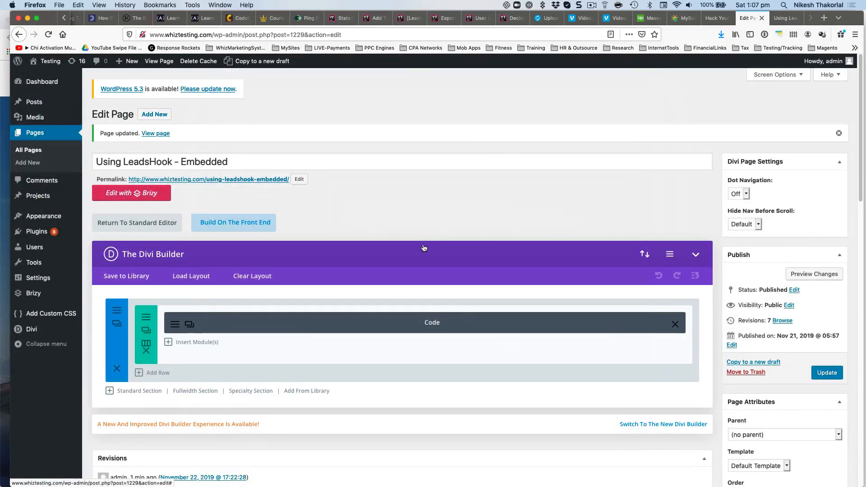
key(super+Tab)
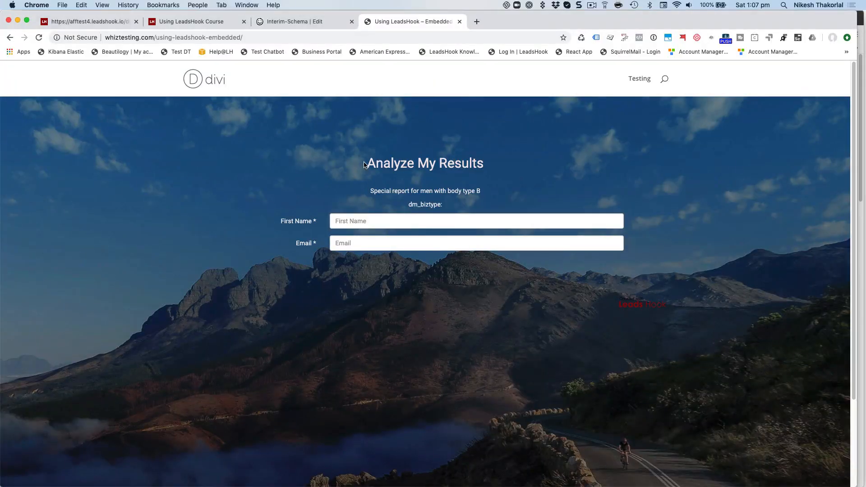